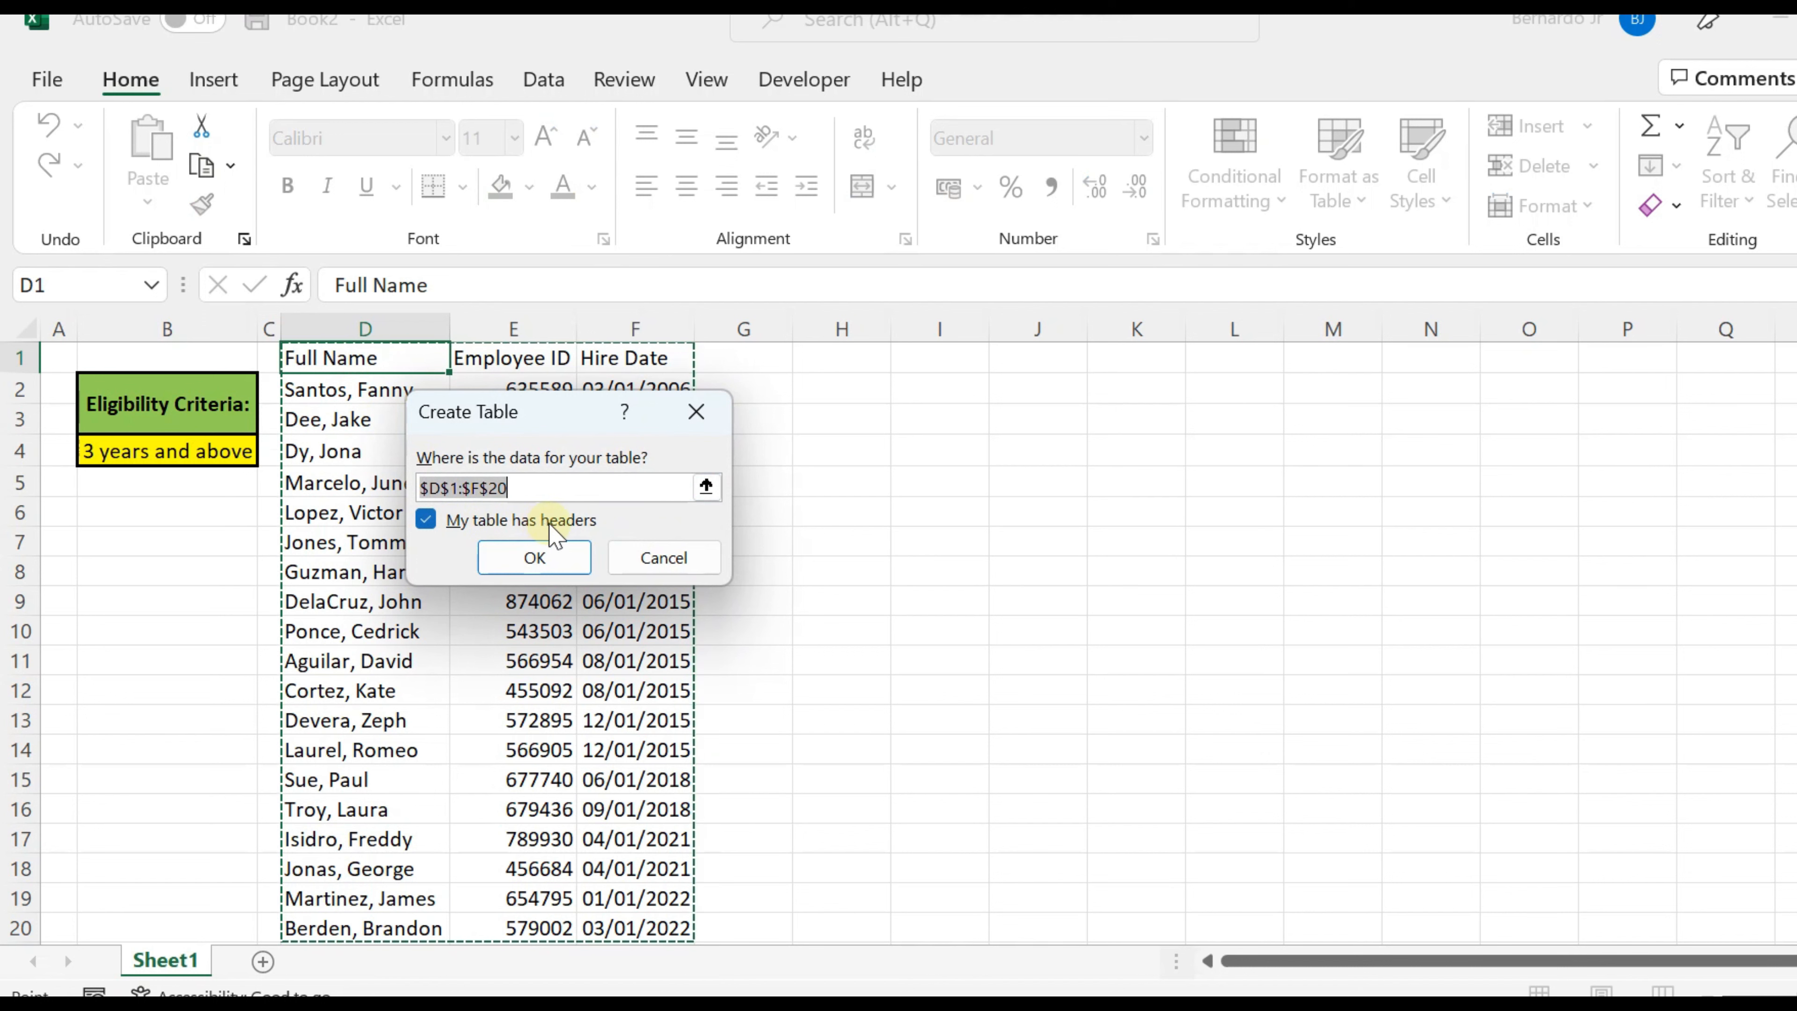
Step: Convert the range D1:F20 into a table with headers and open it as a query in the Power Query Editor
click(427, 522)
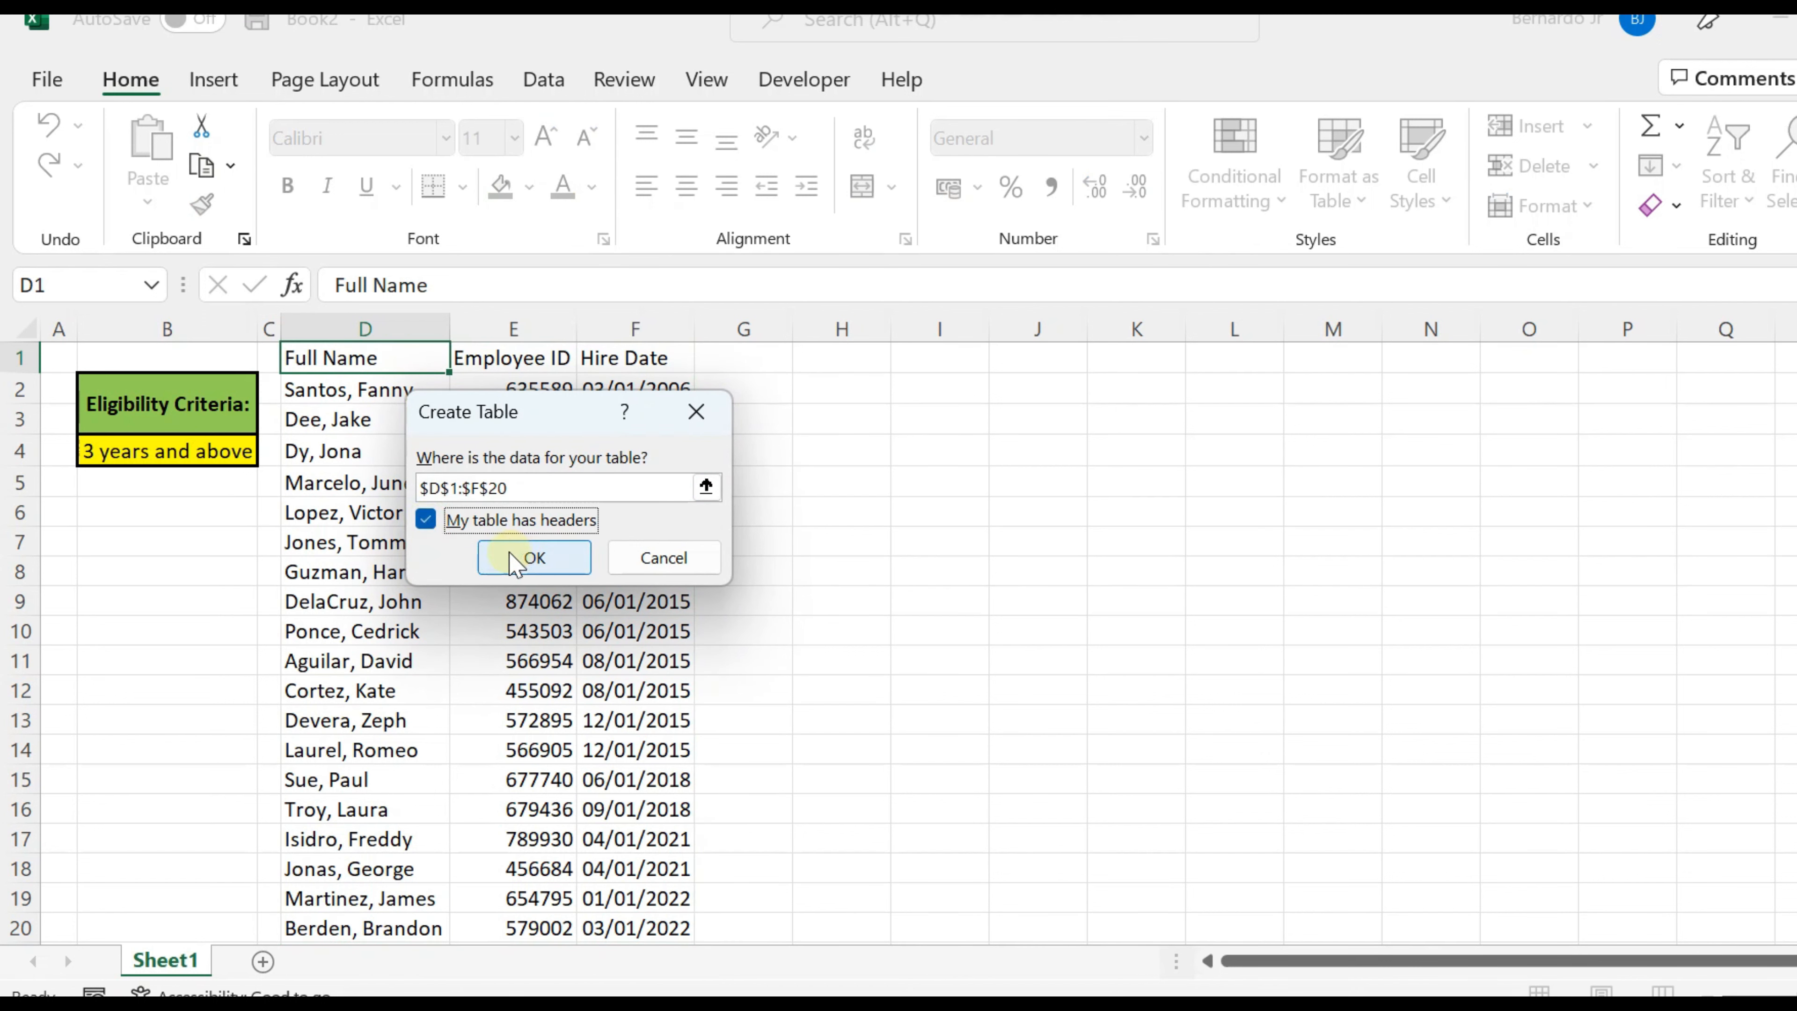
click(532, 558)
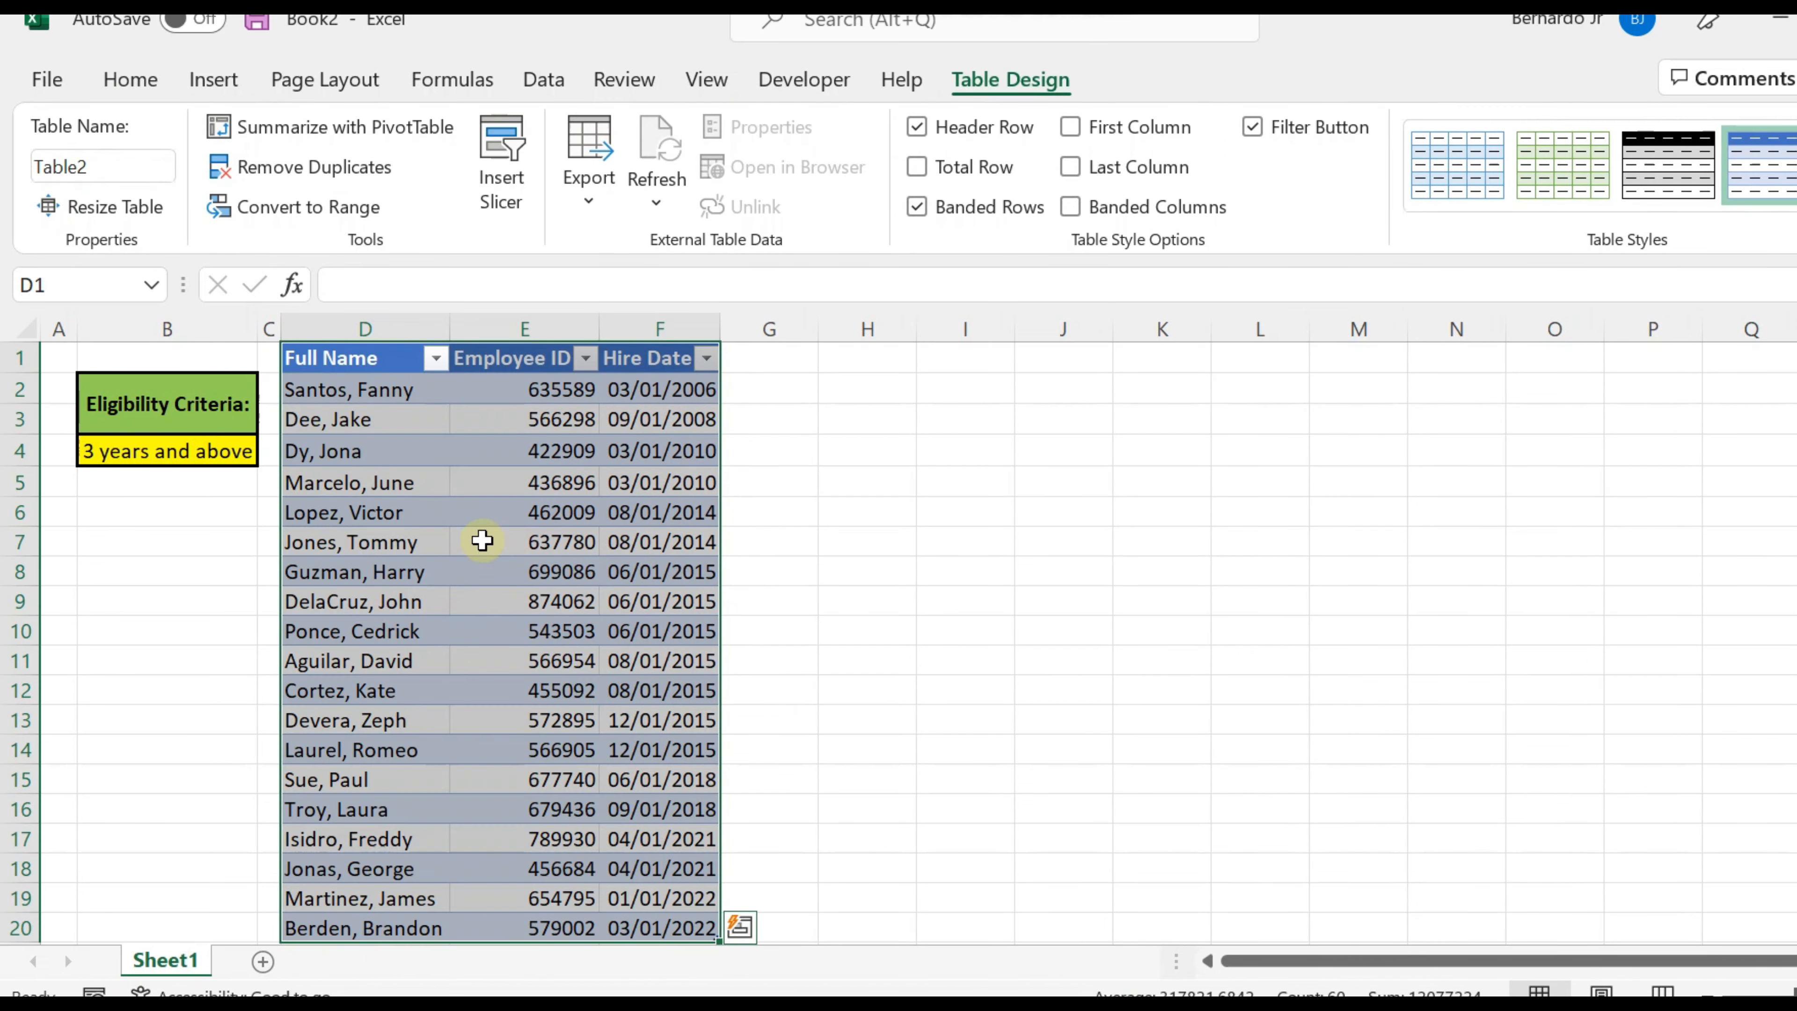
click(539, 79)
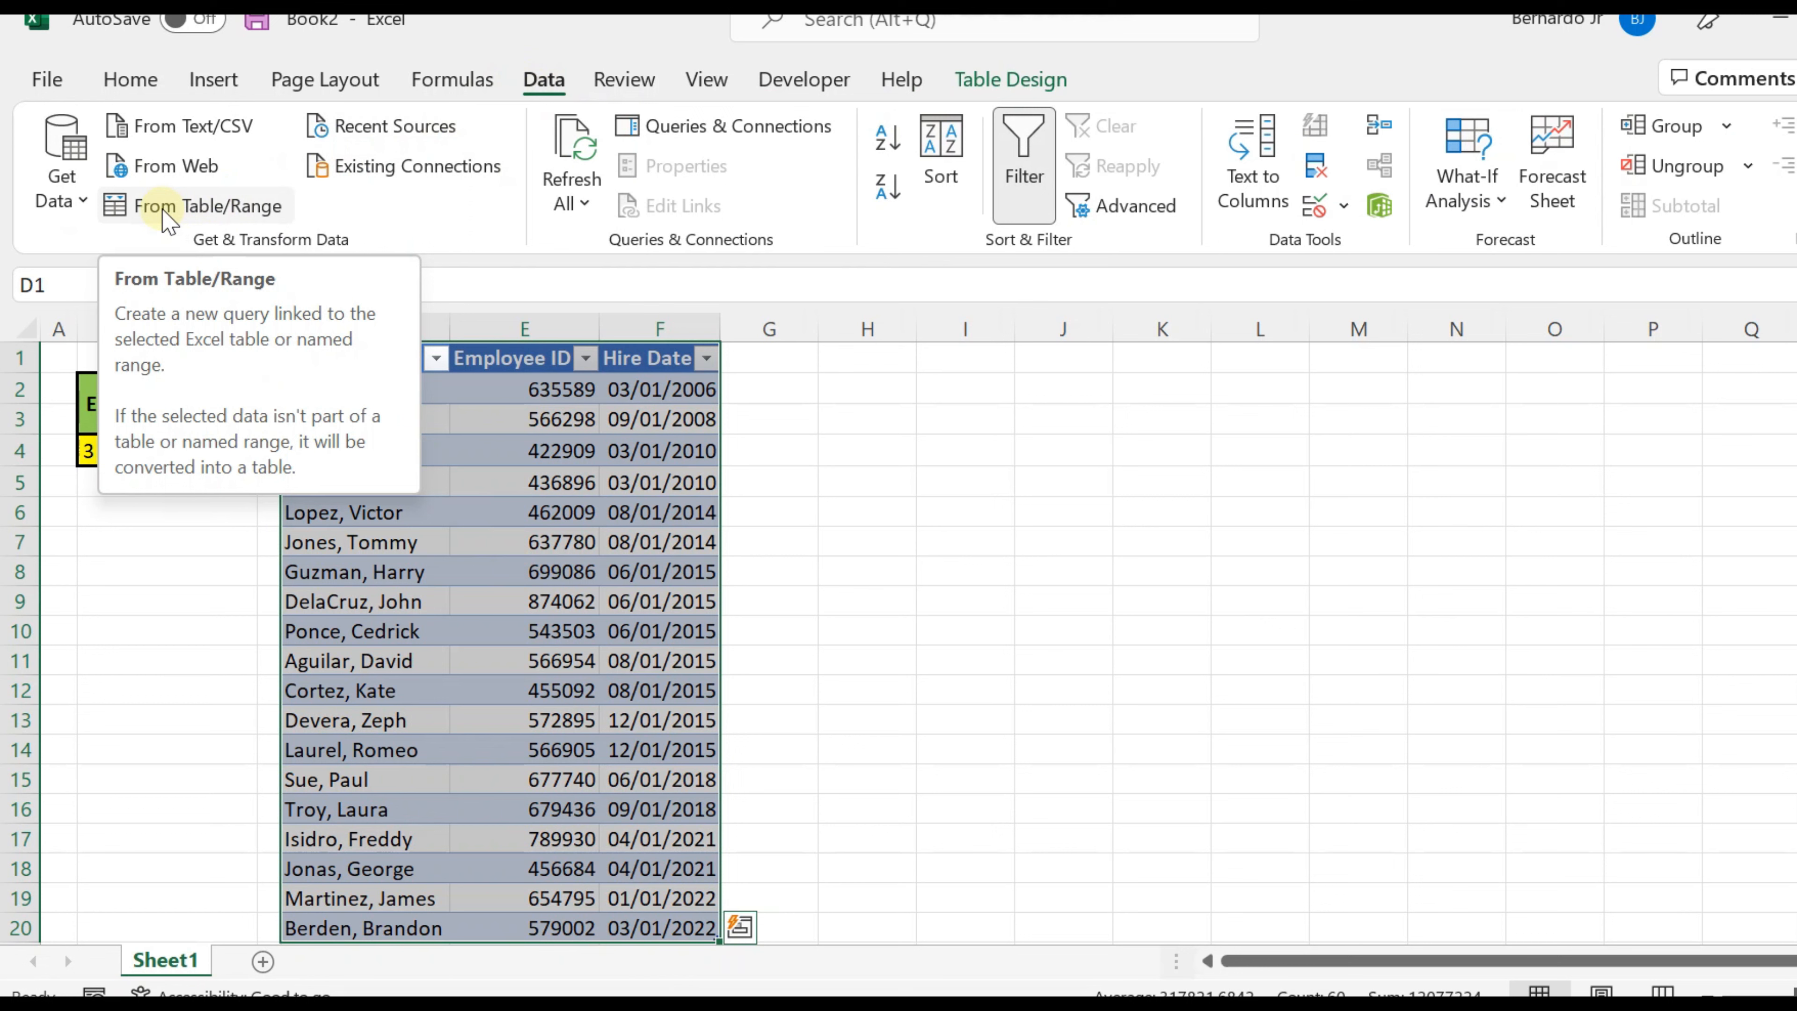
click(167, 216)
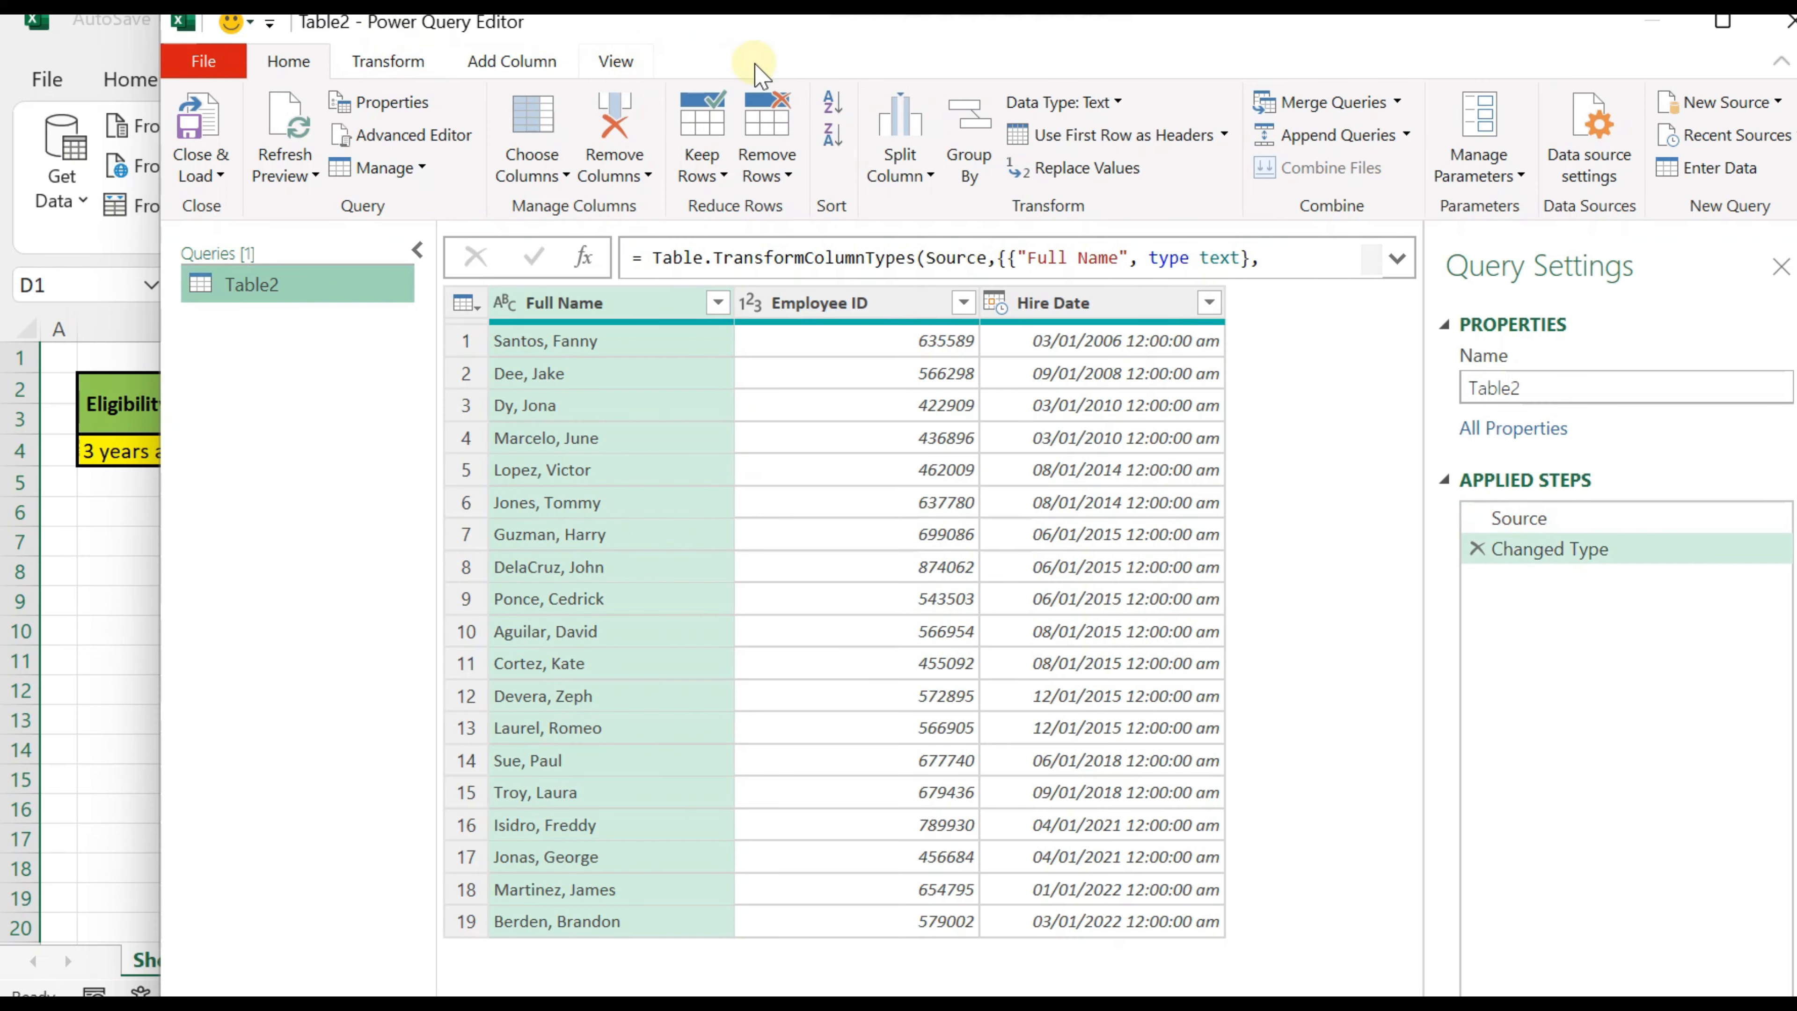
Step: Transform the Hire Date column to Date Only
click(1090, 304)
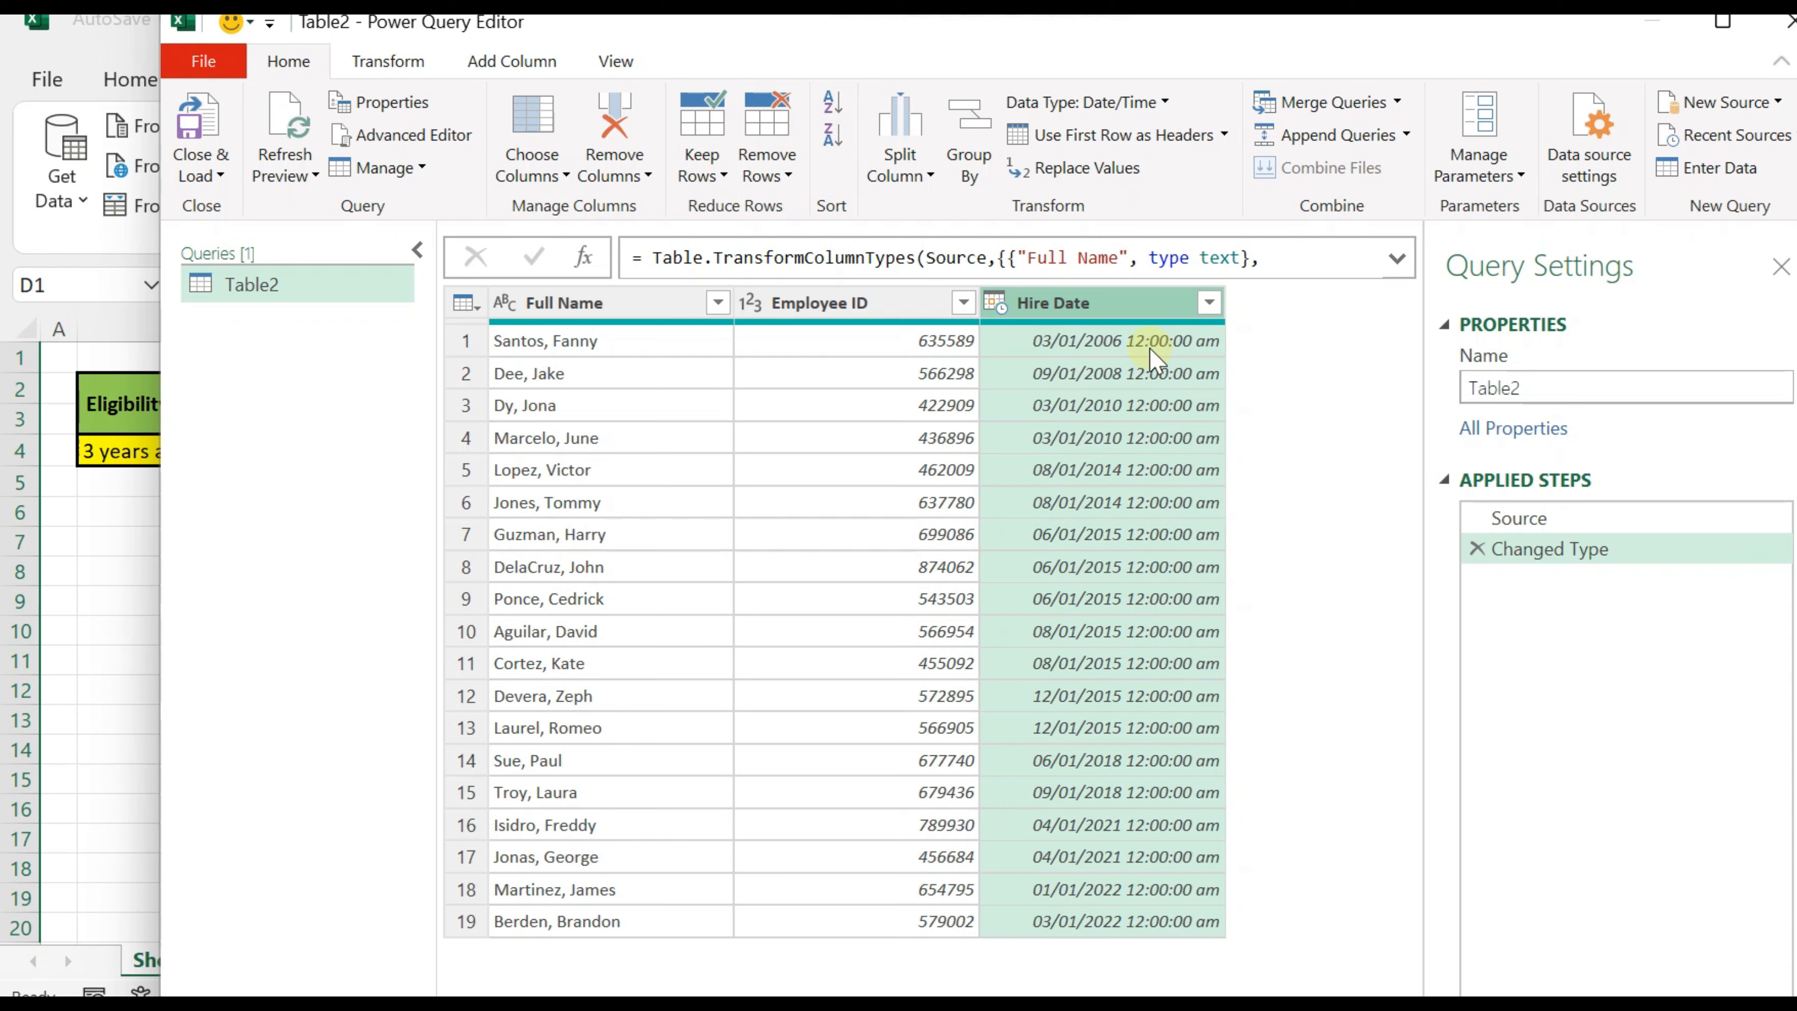
click(387, 61)
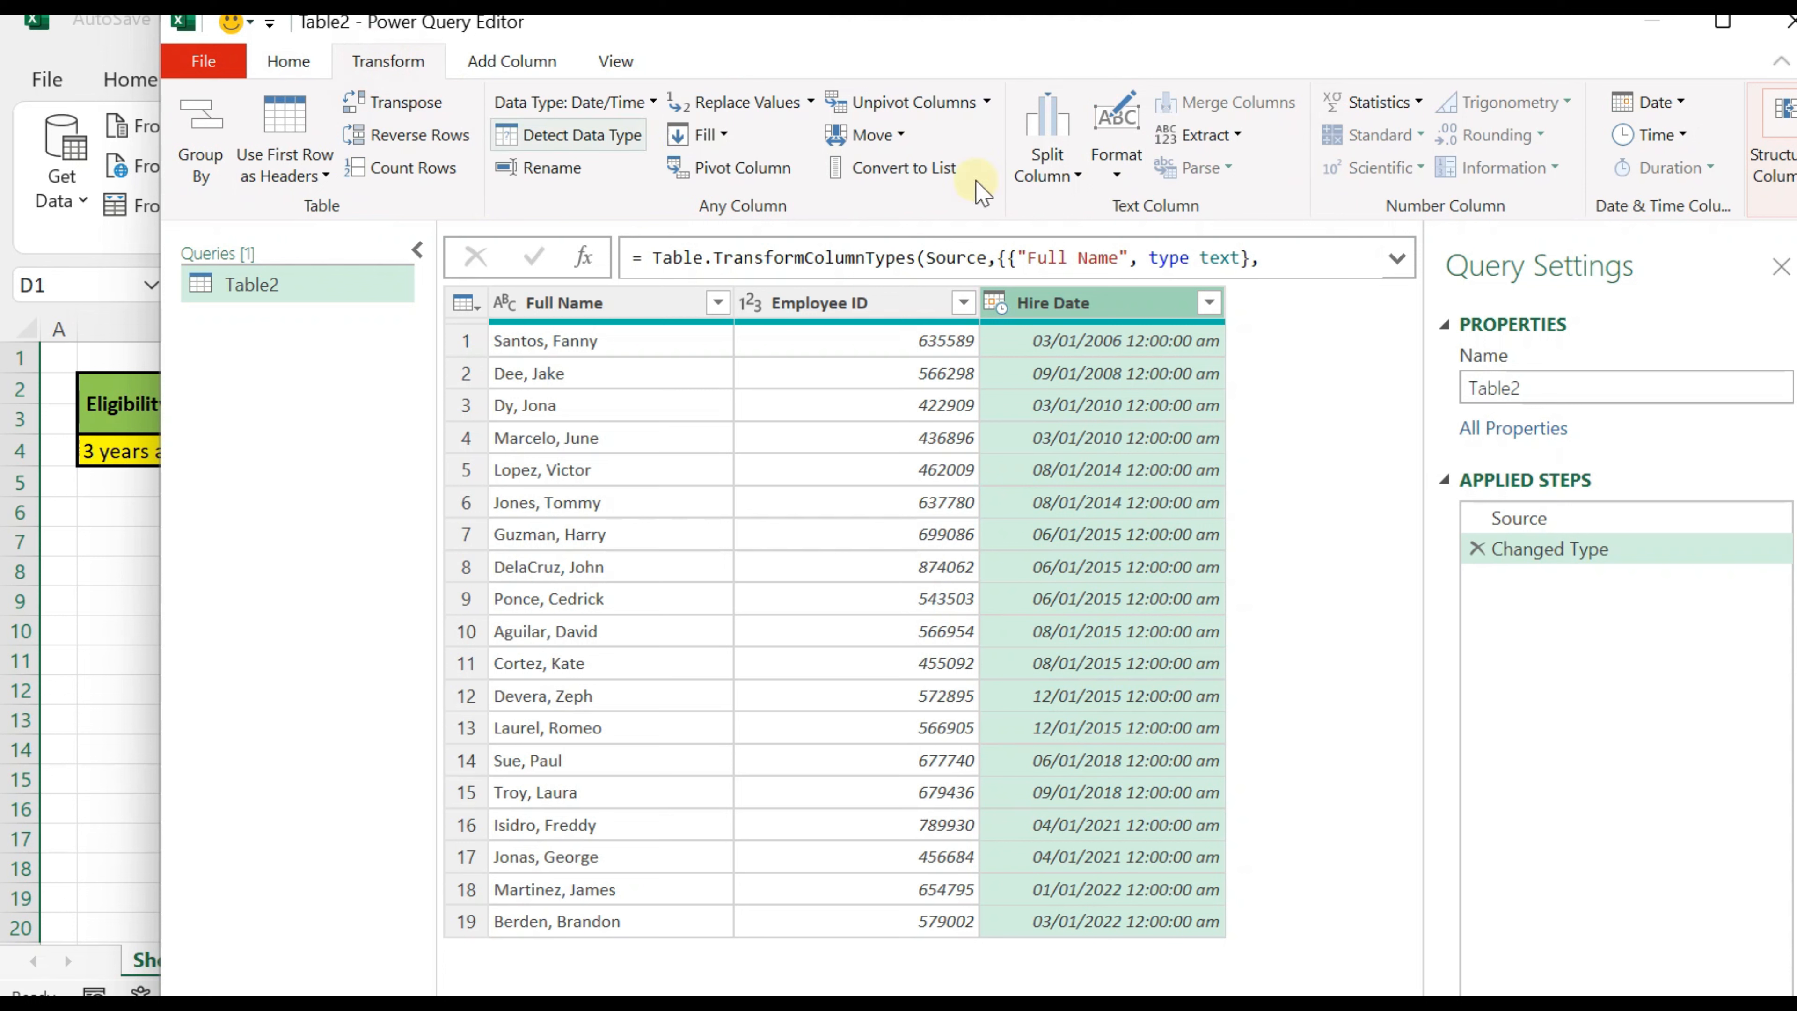
click(1654, 107)
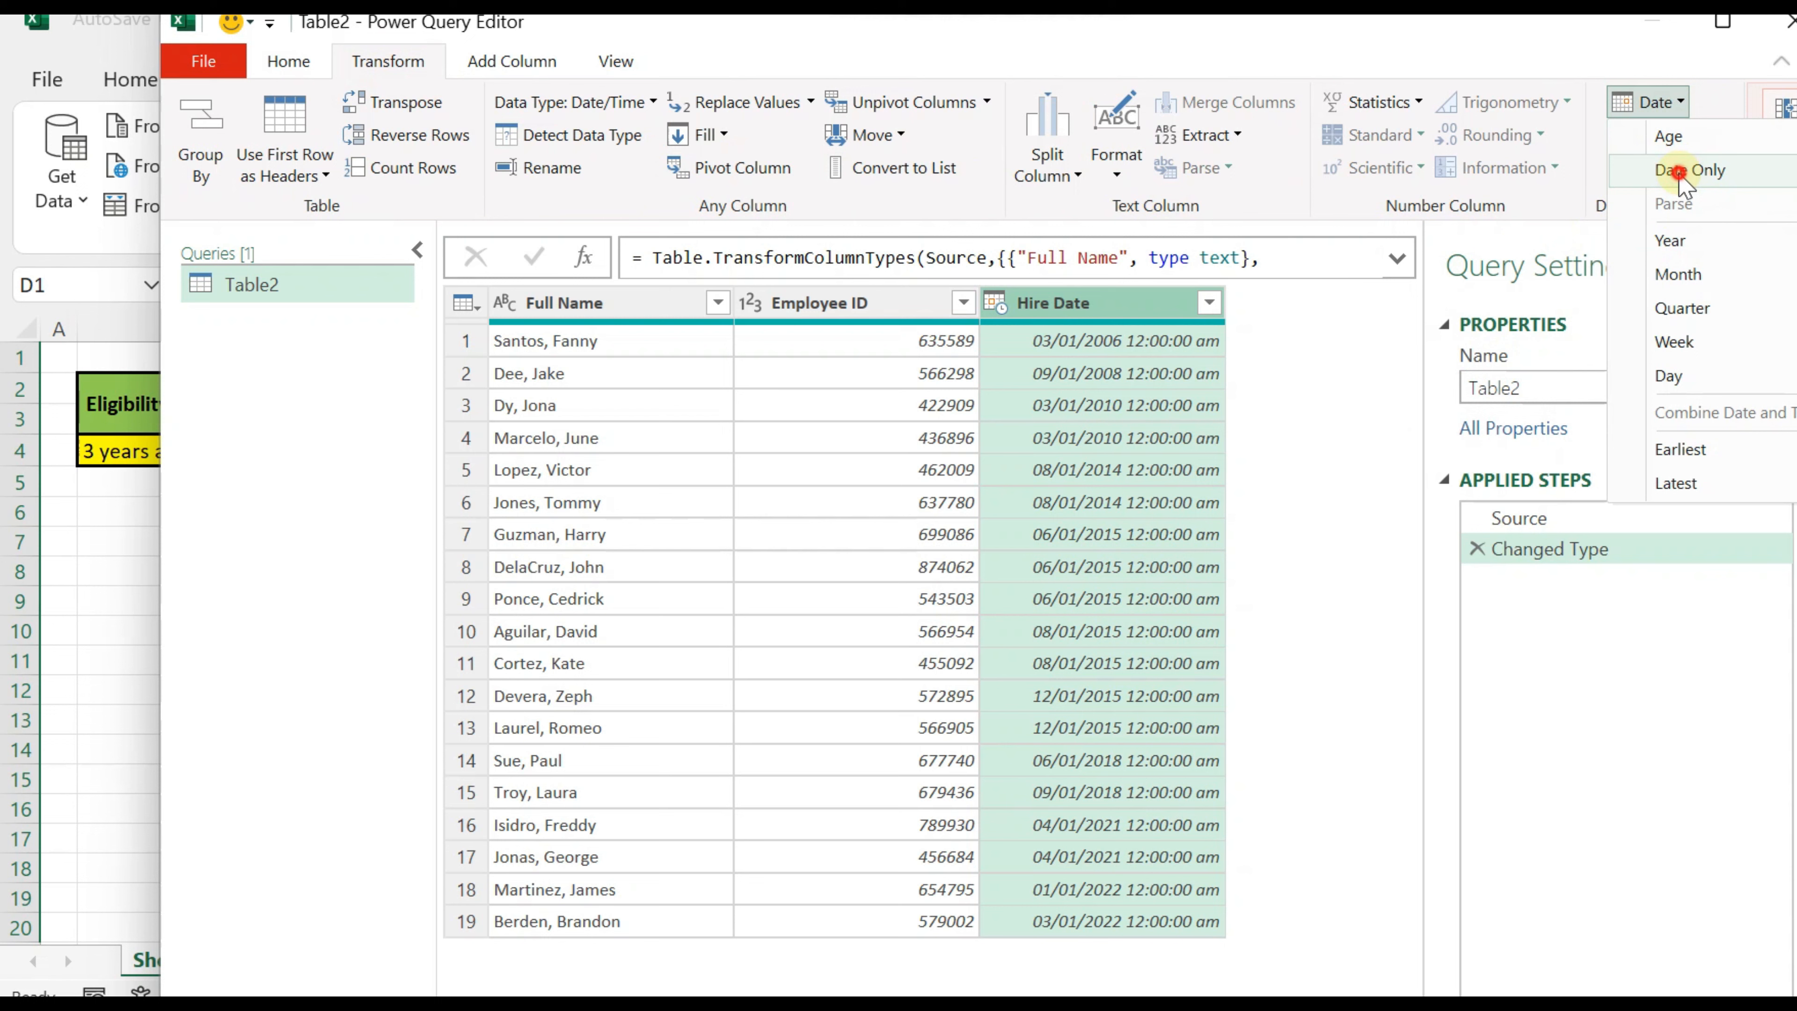
click(1684, 172)
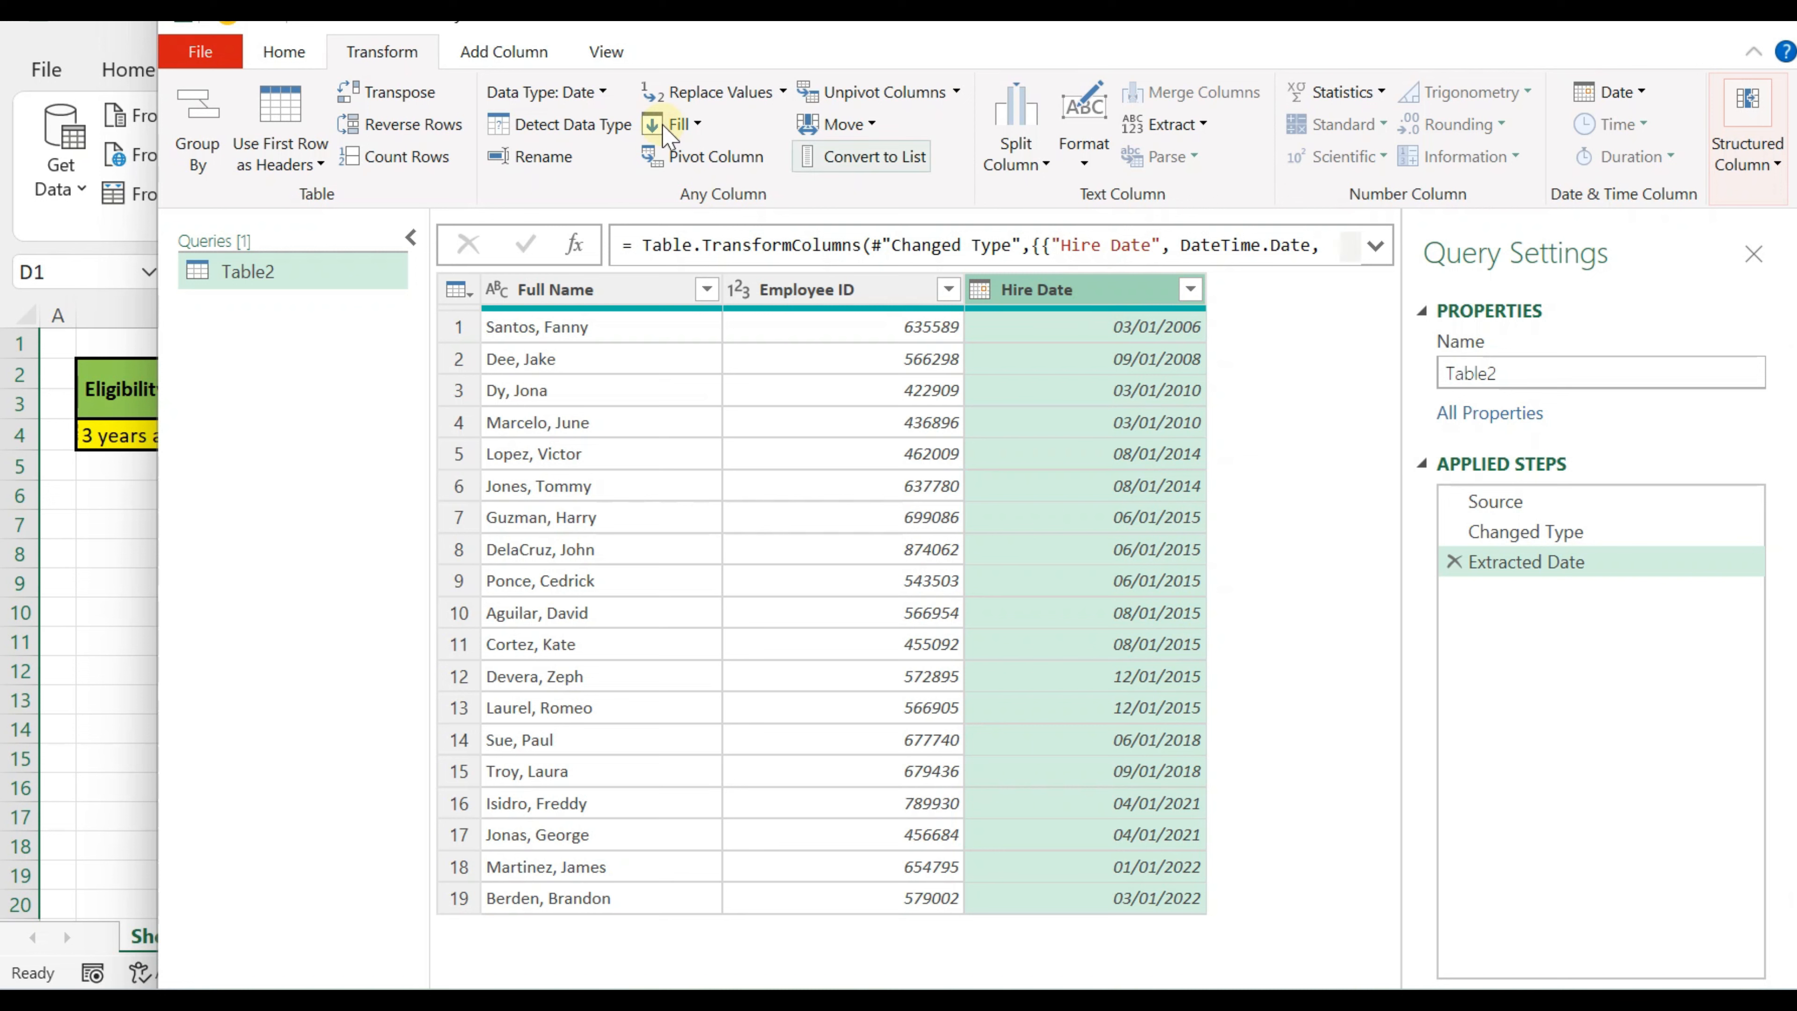
Step: Add an Age column calculated from the Hire Date column
click(502, 53)
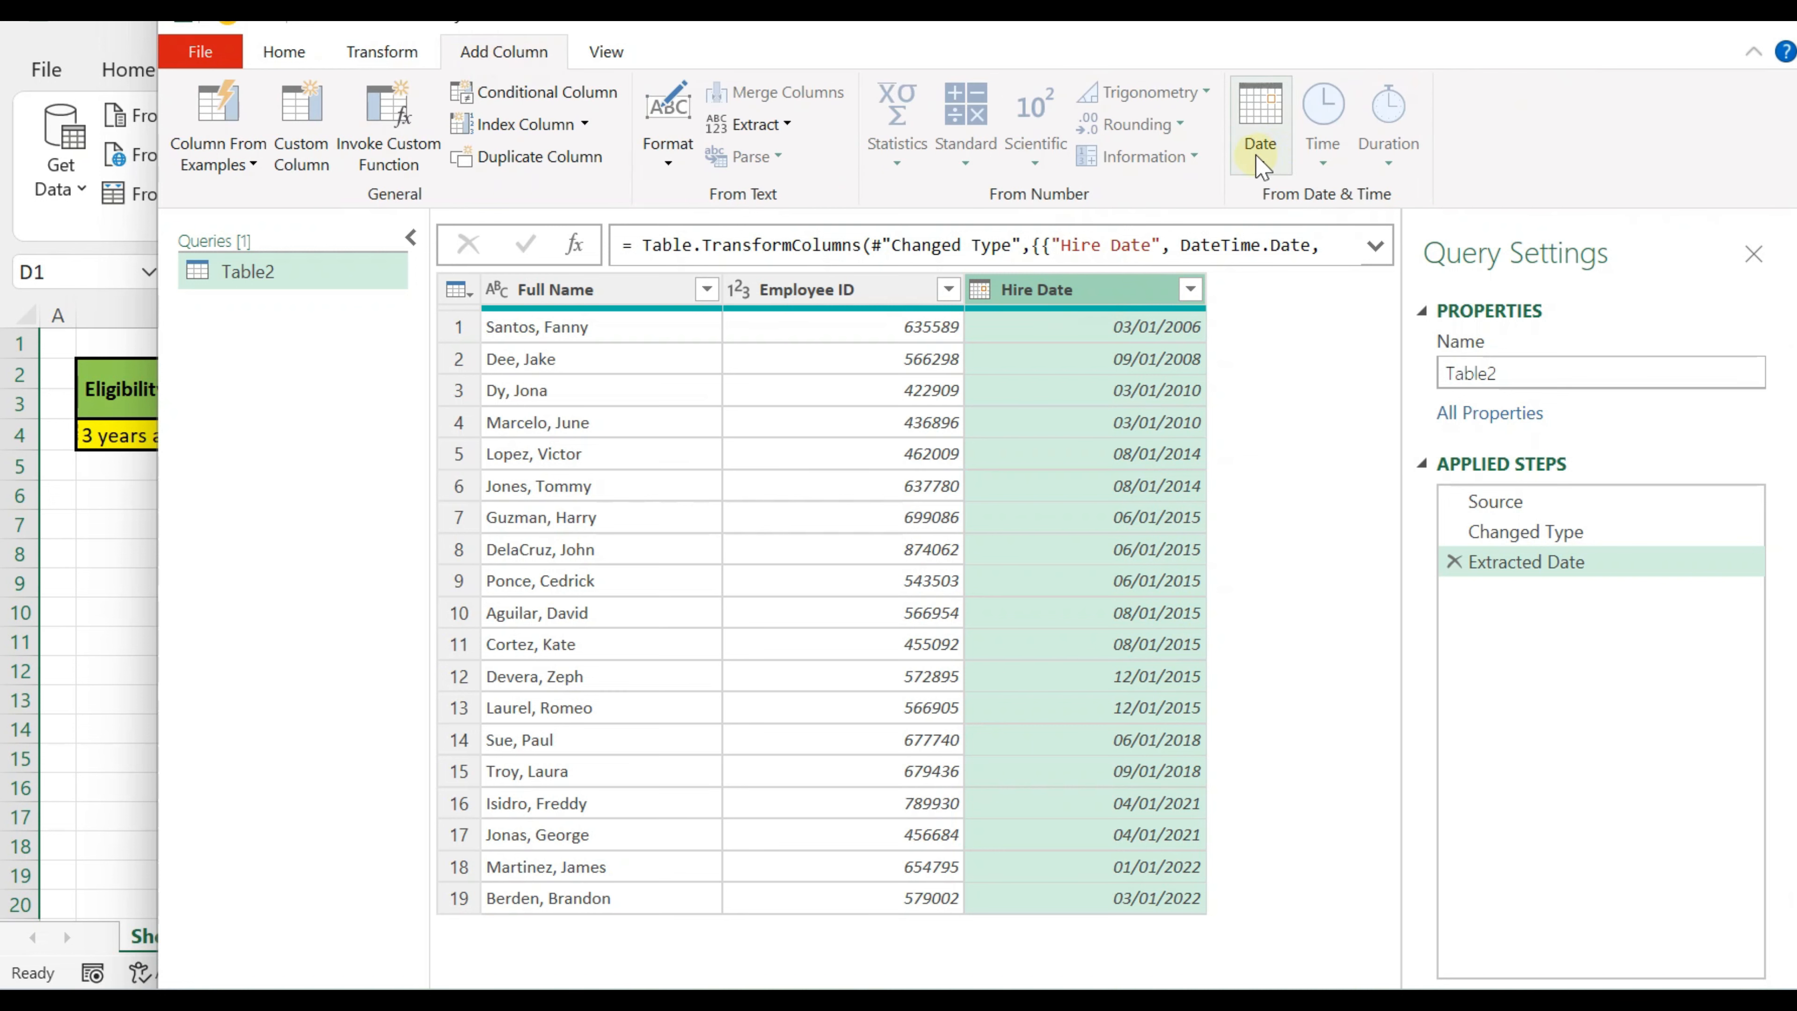
click(1259, 152)
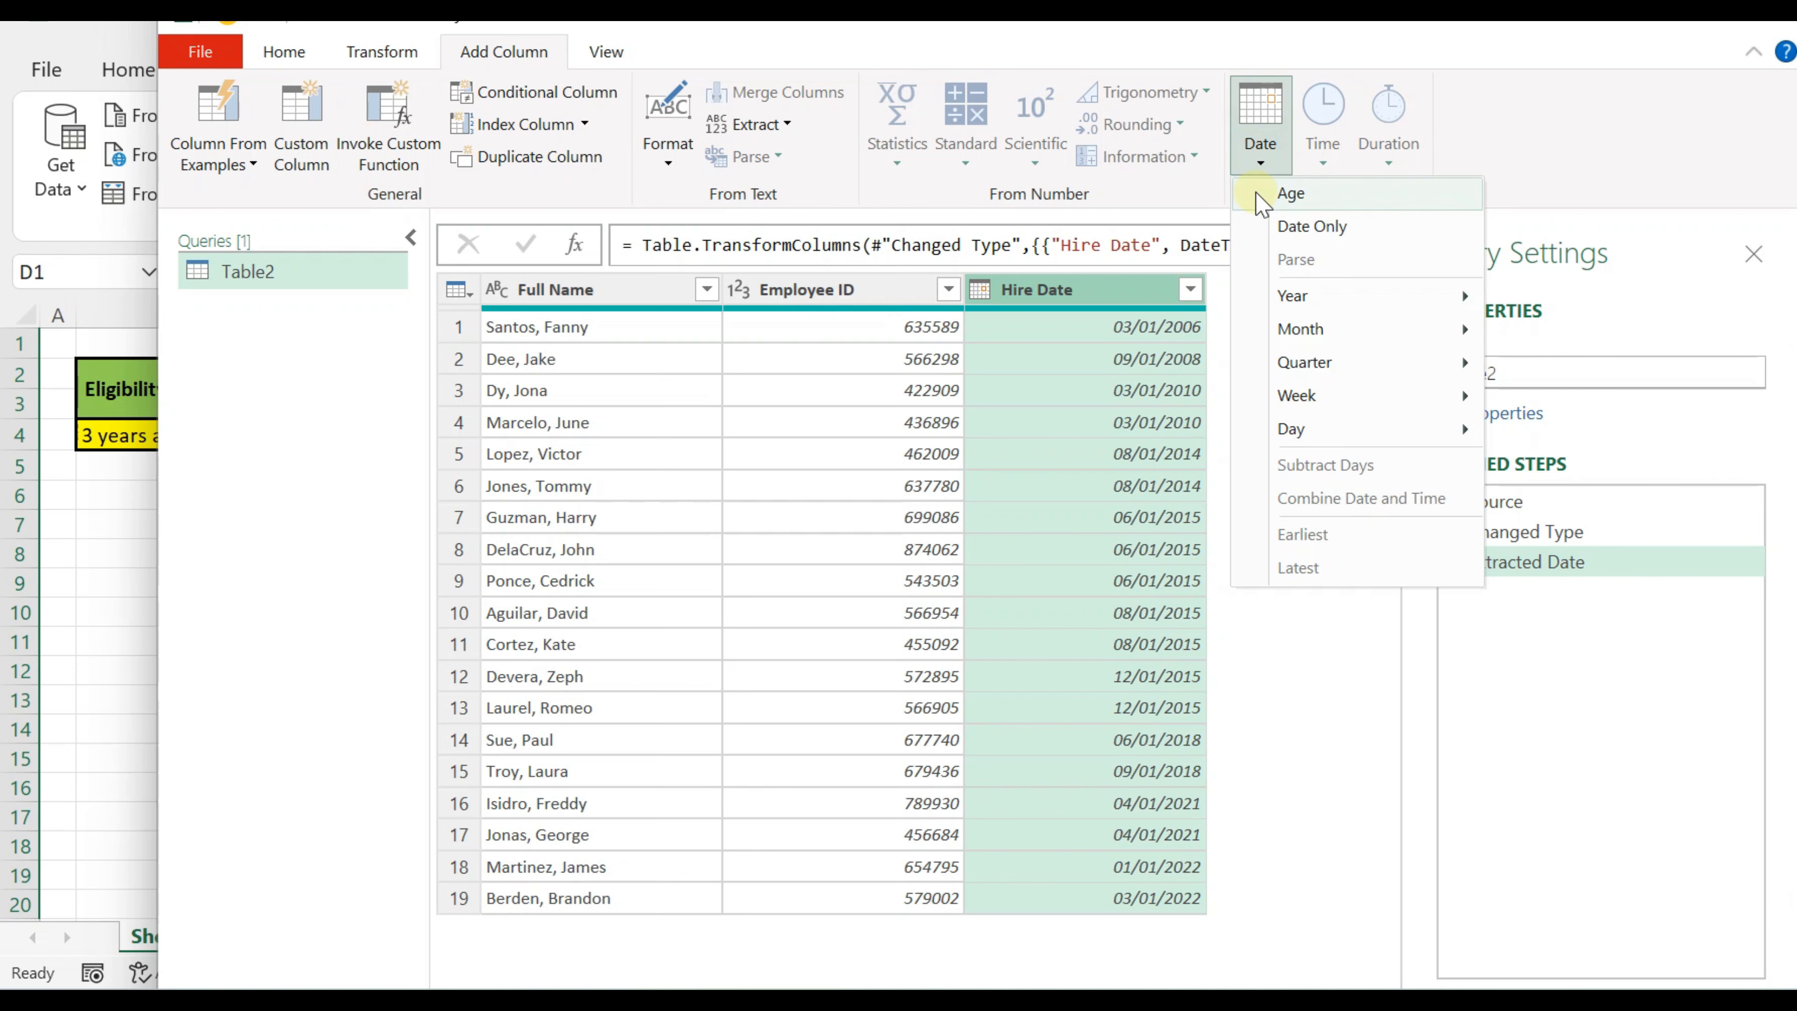
click(1258, 193)
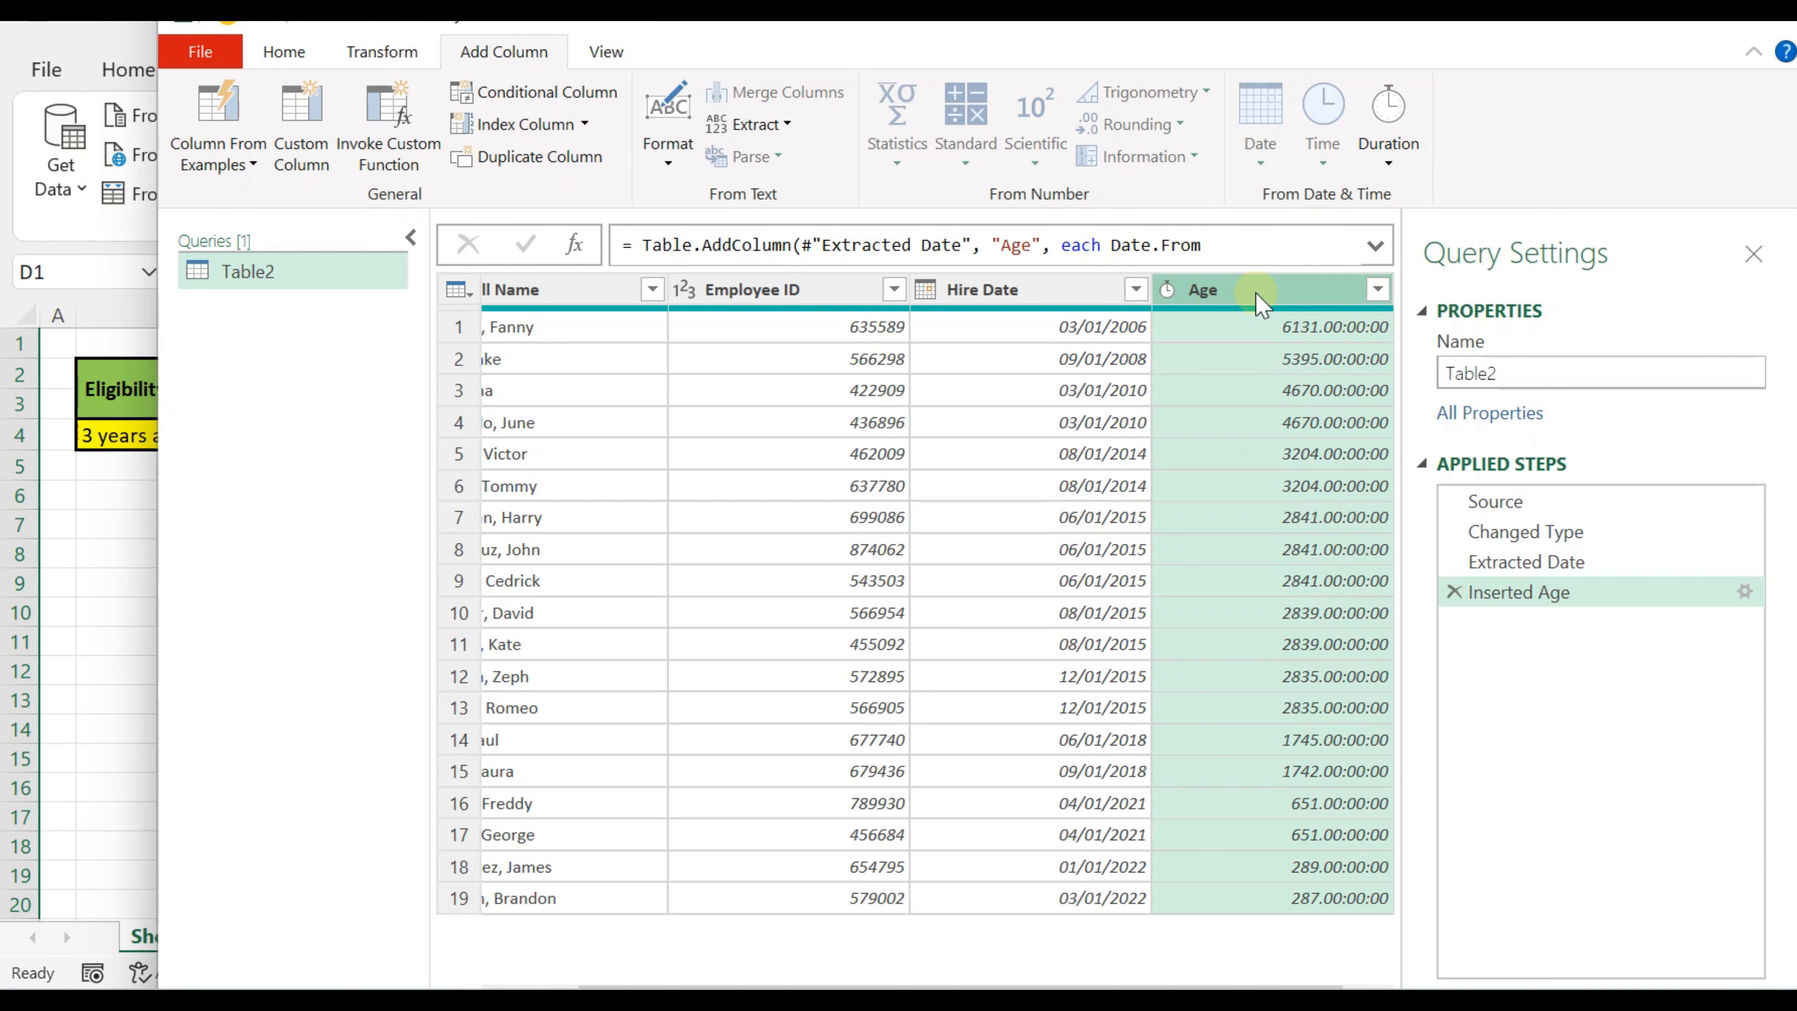
Step: Convert the Age column's durations to Total Years and inspect the first row's value
click(386, 52)
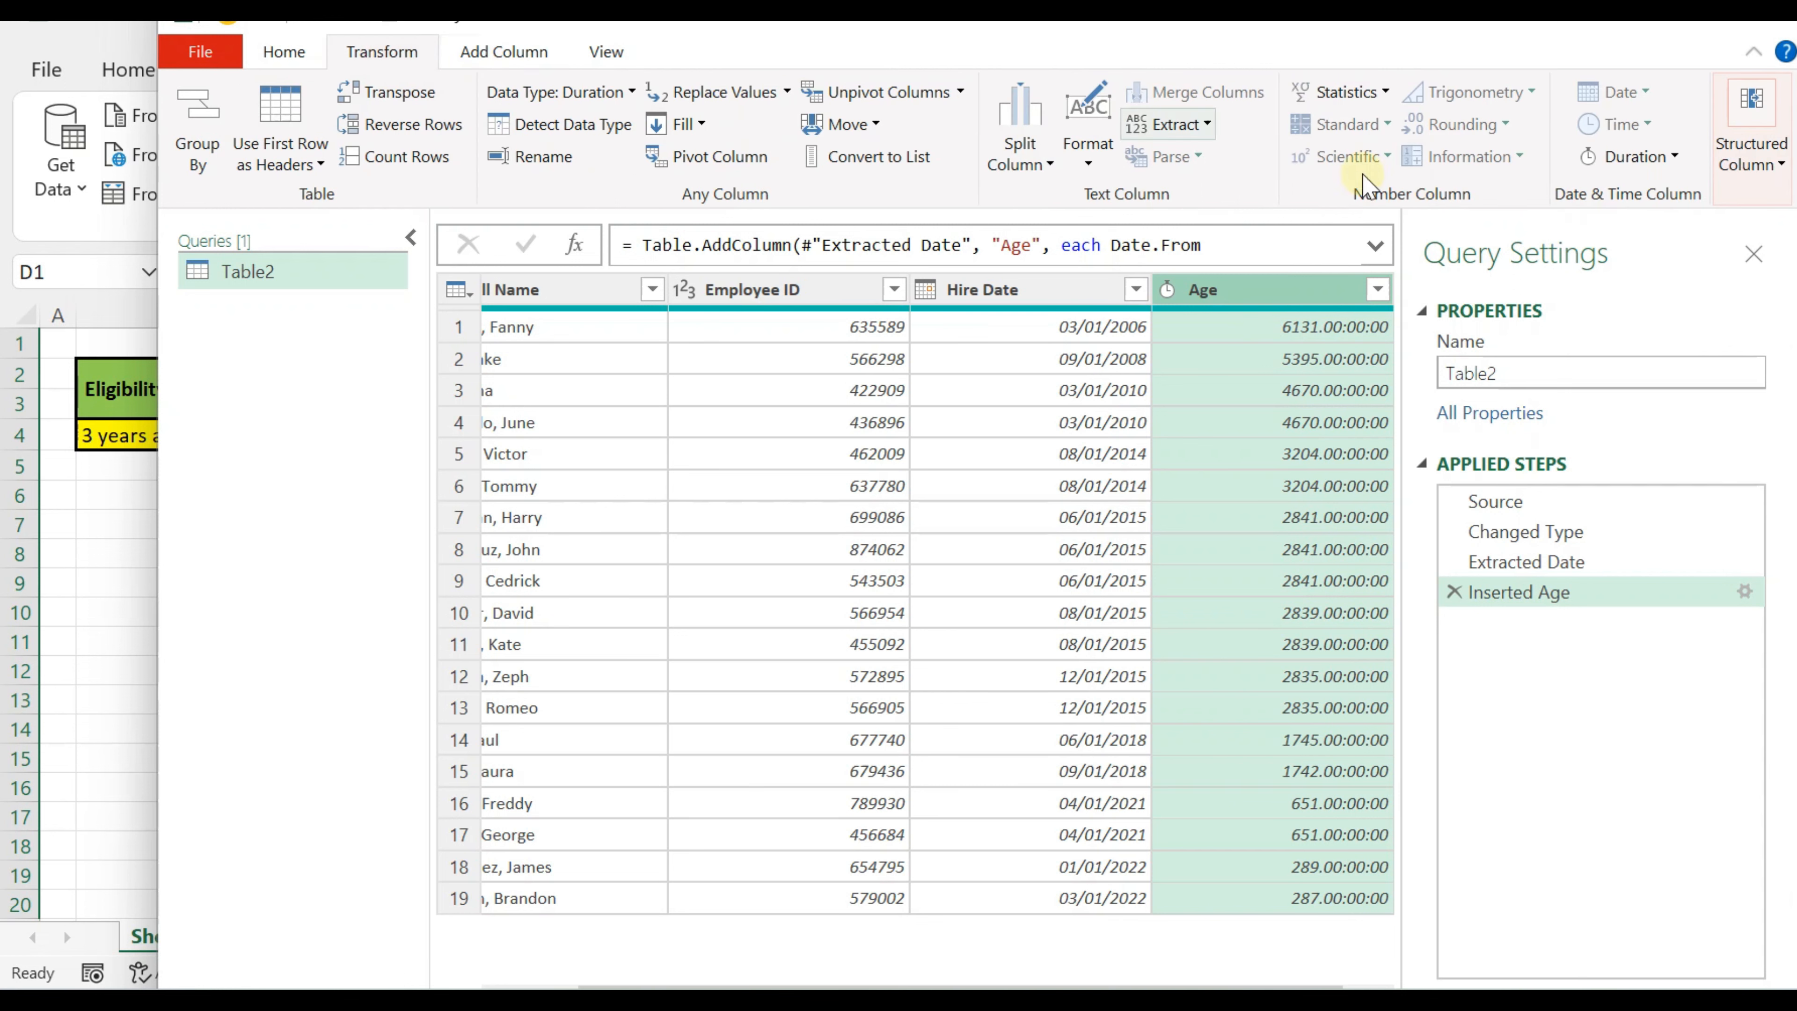
click(1645, 167)
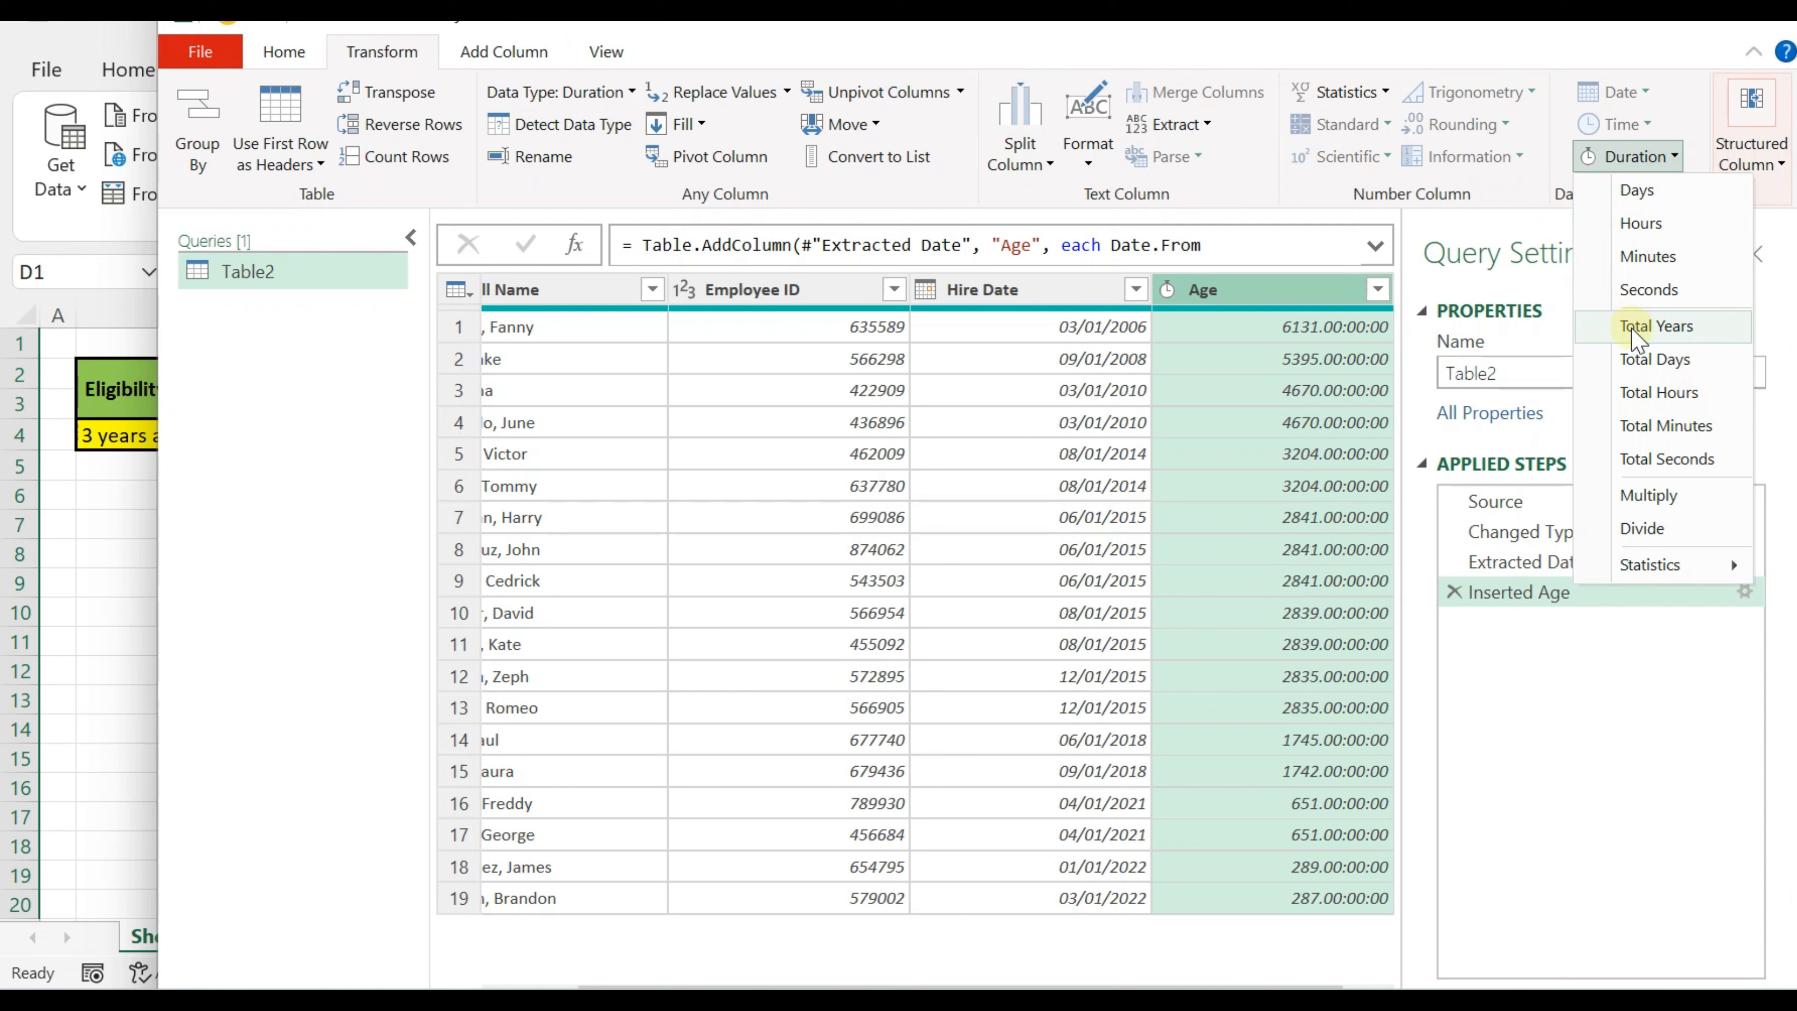
click(1635, 329)
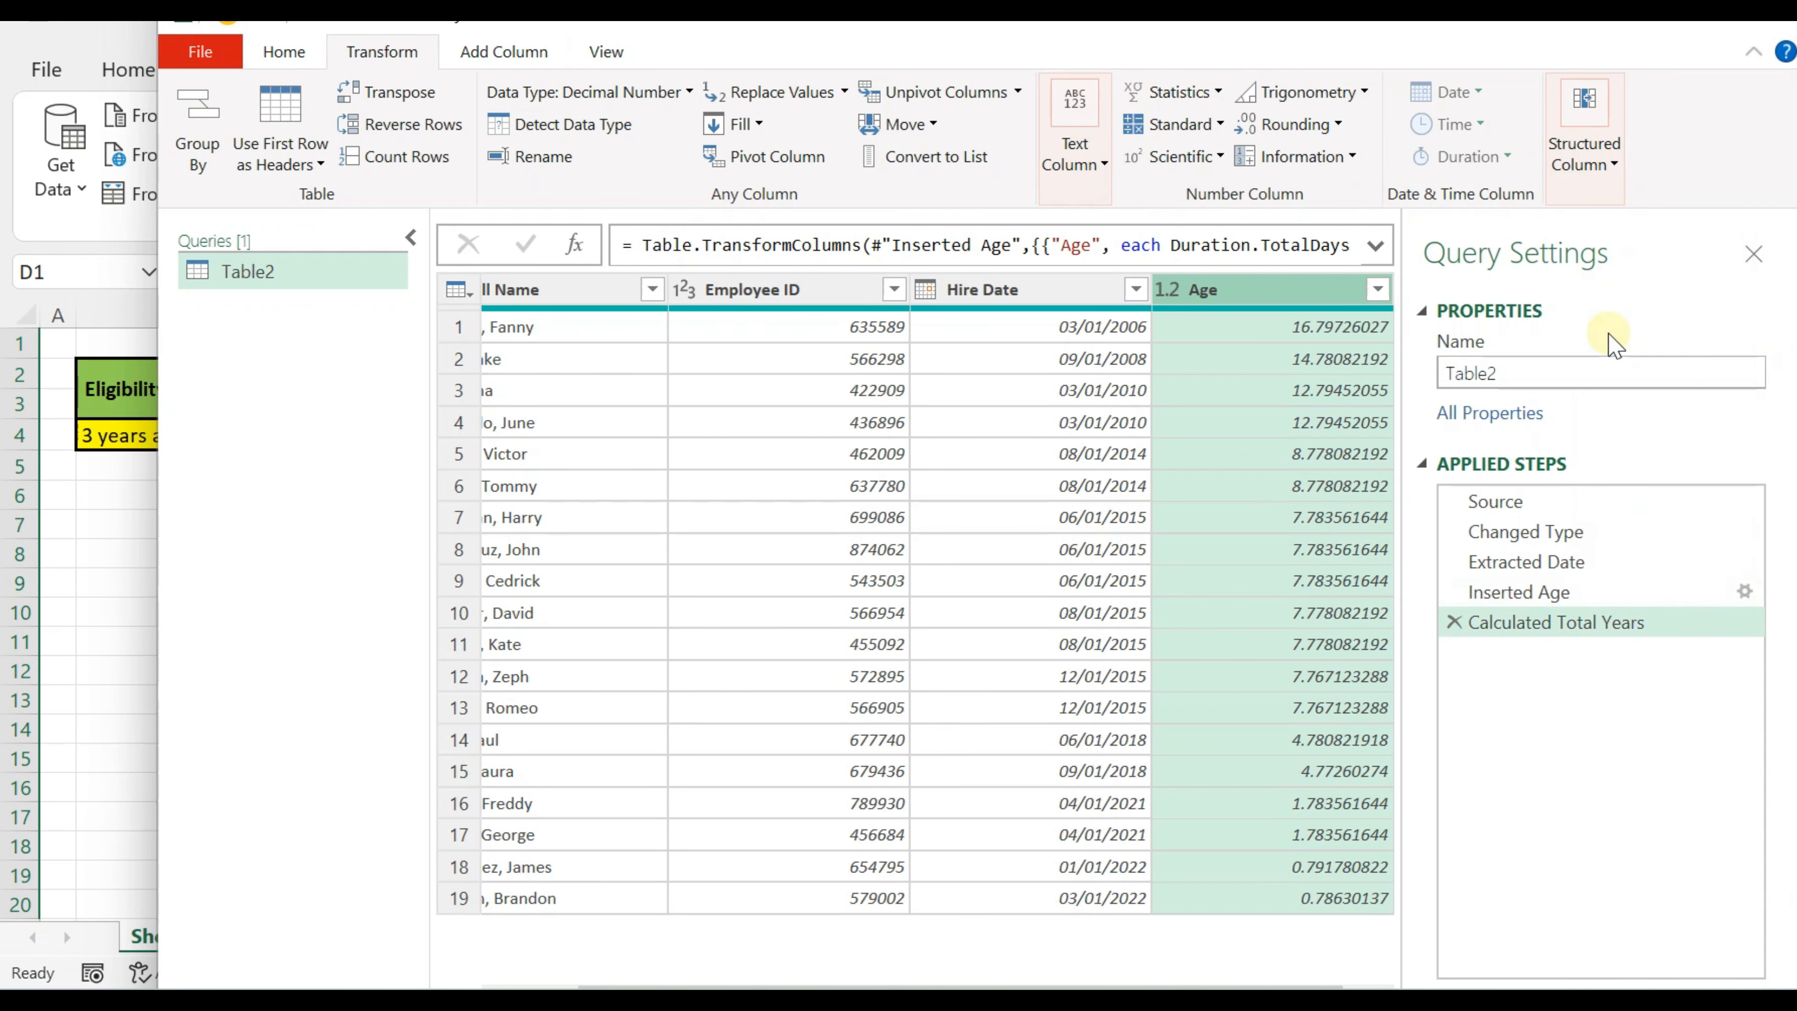
click(1273, 338)
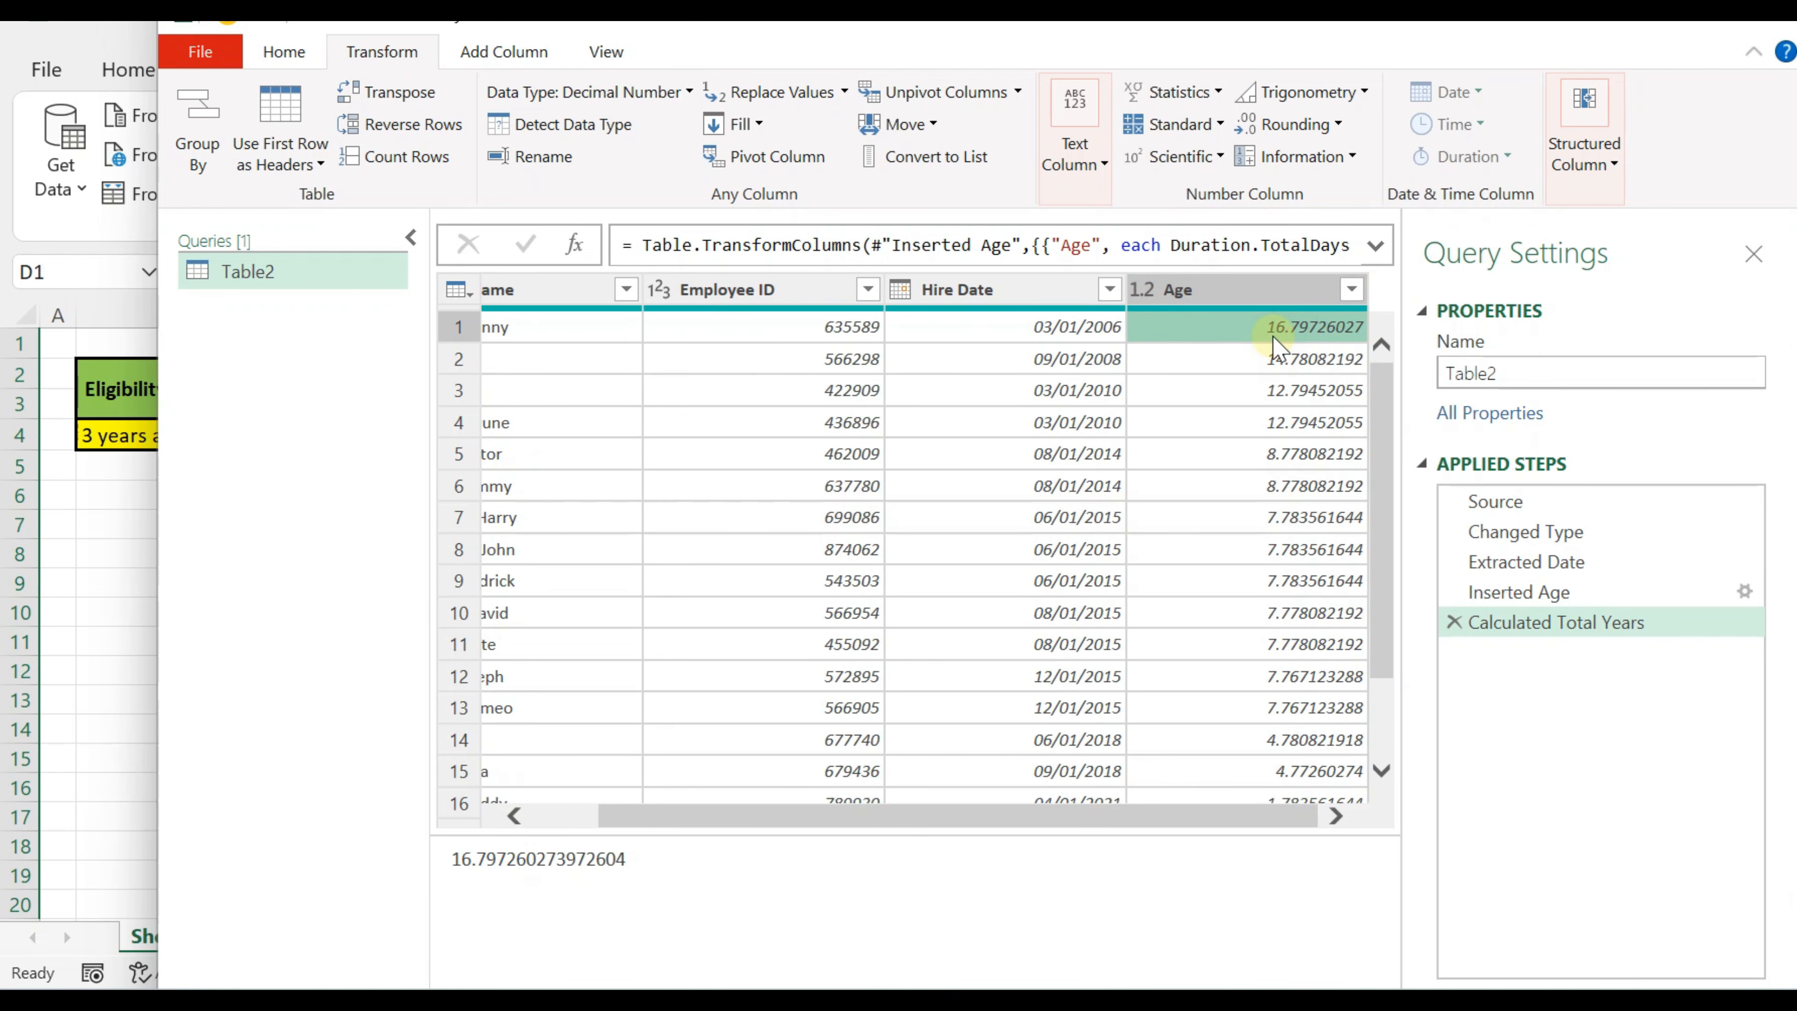
Step: Start a new conditional column and name it "Eligibility Status"
click(983, 290)
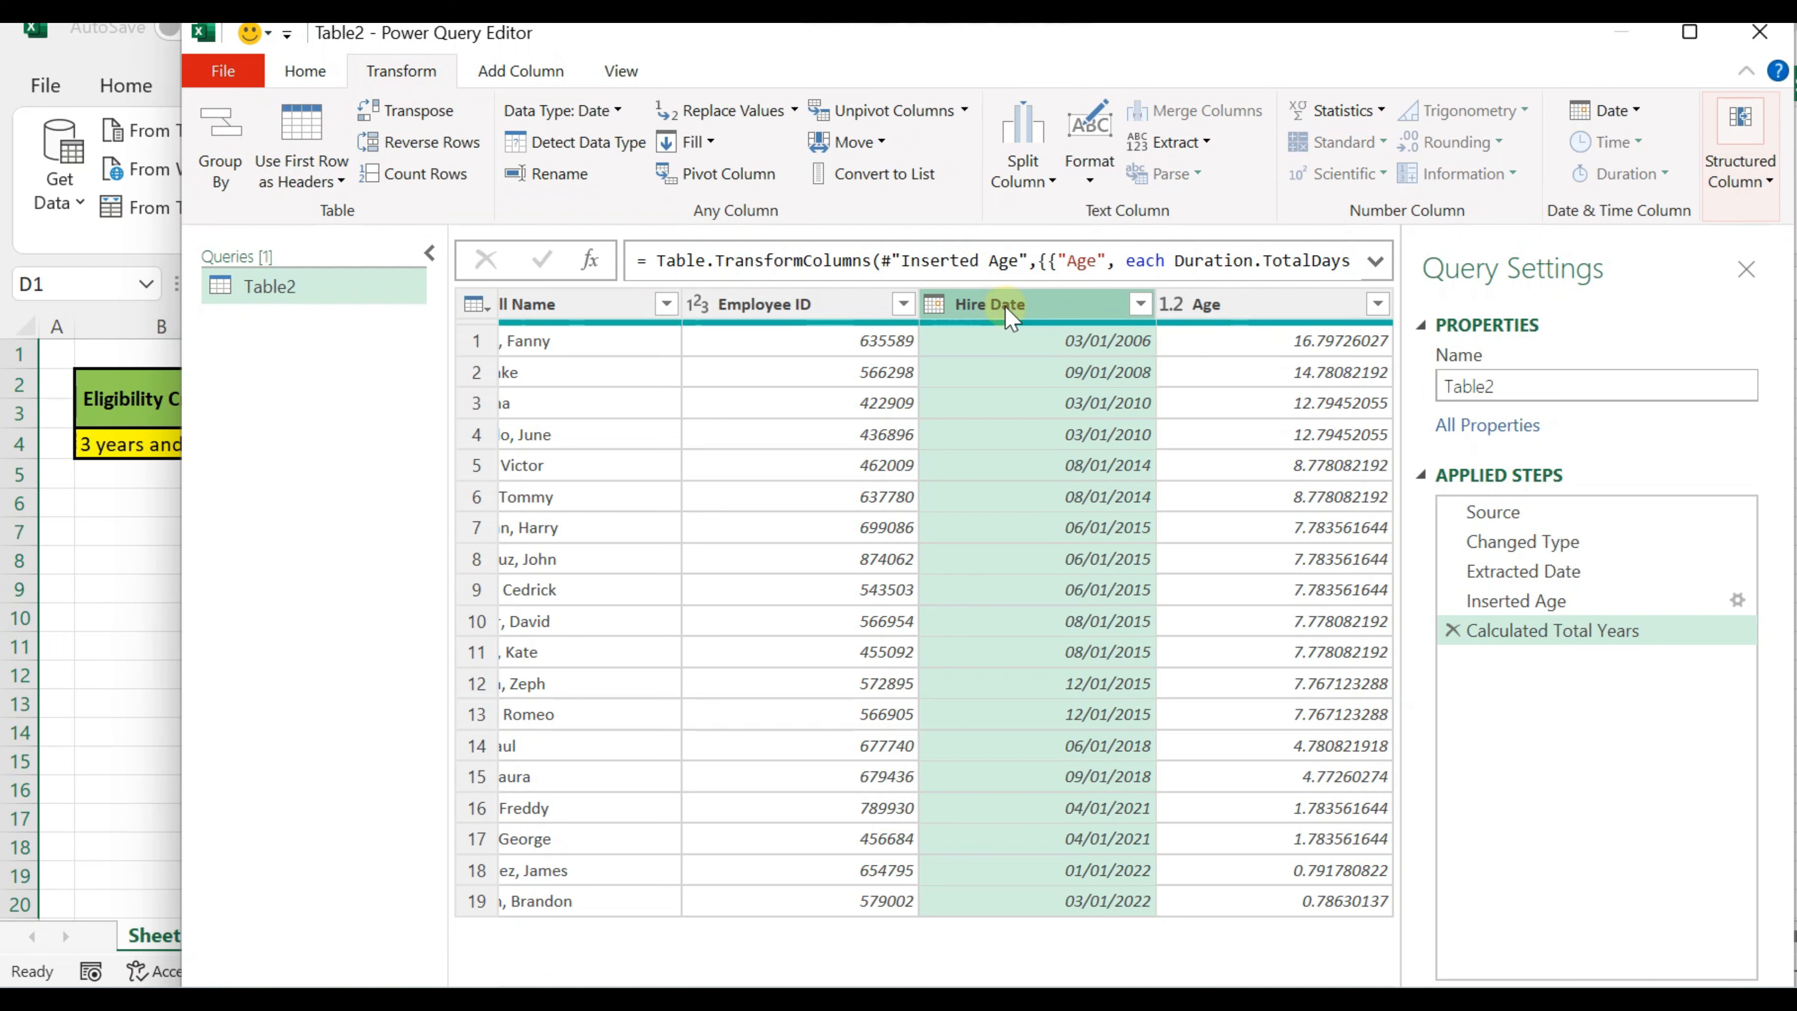
click(513, 71)
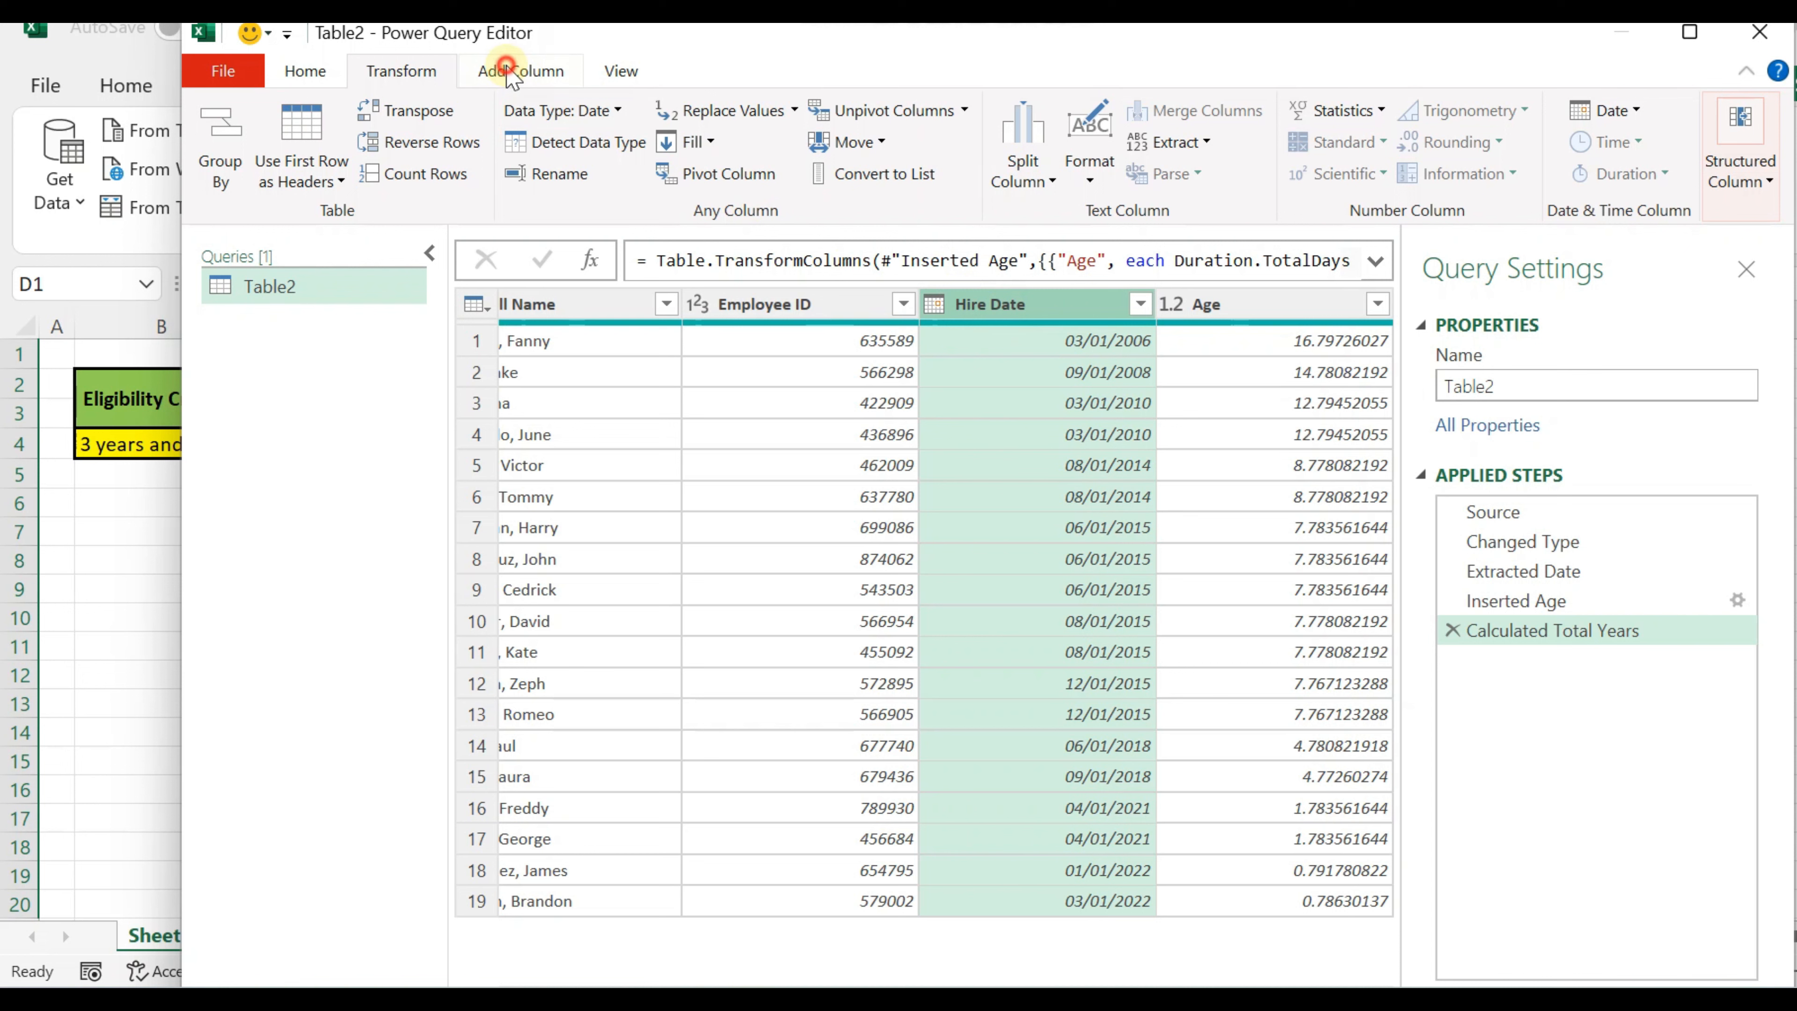
click(518, 111)
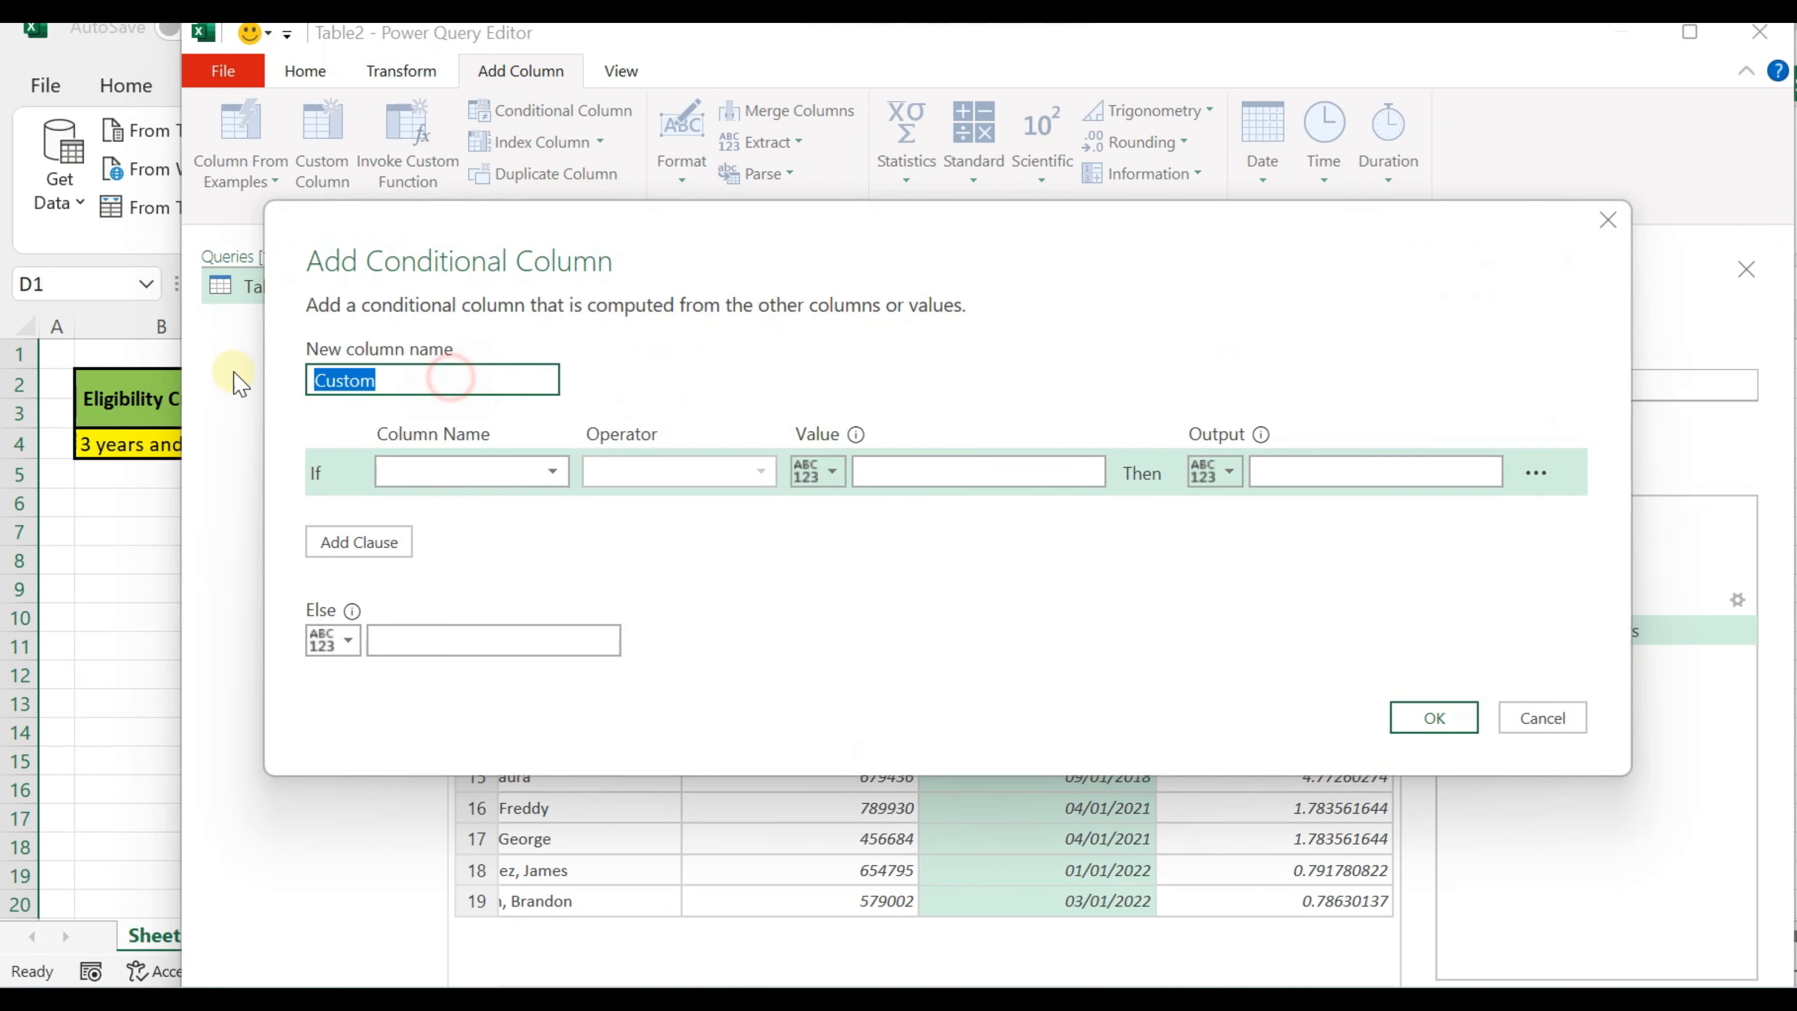
text(E)
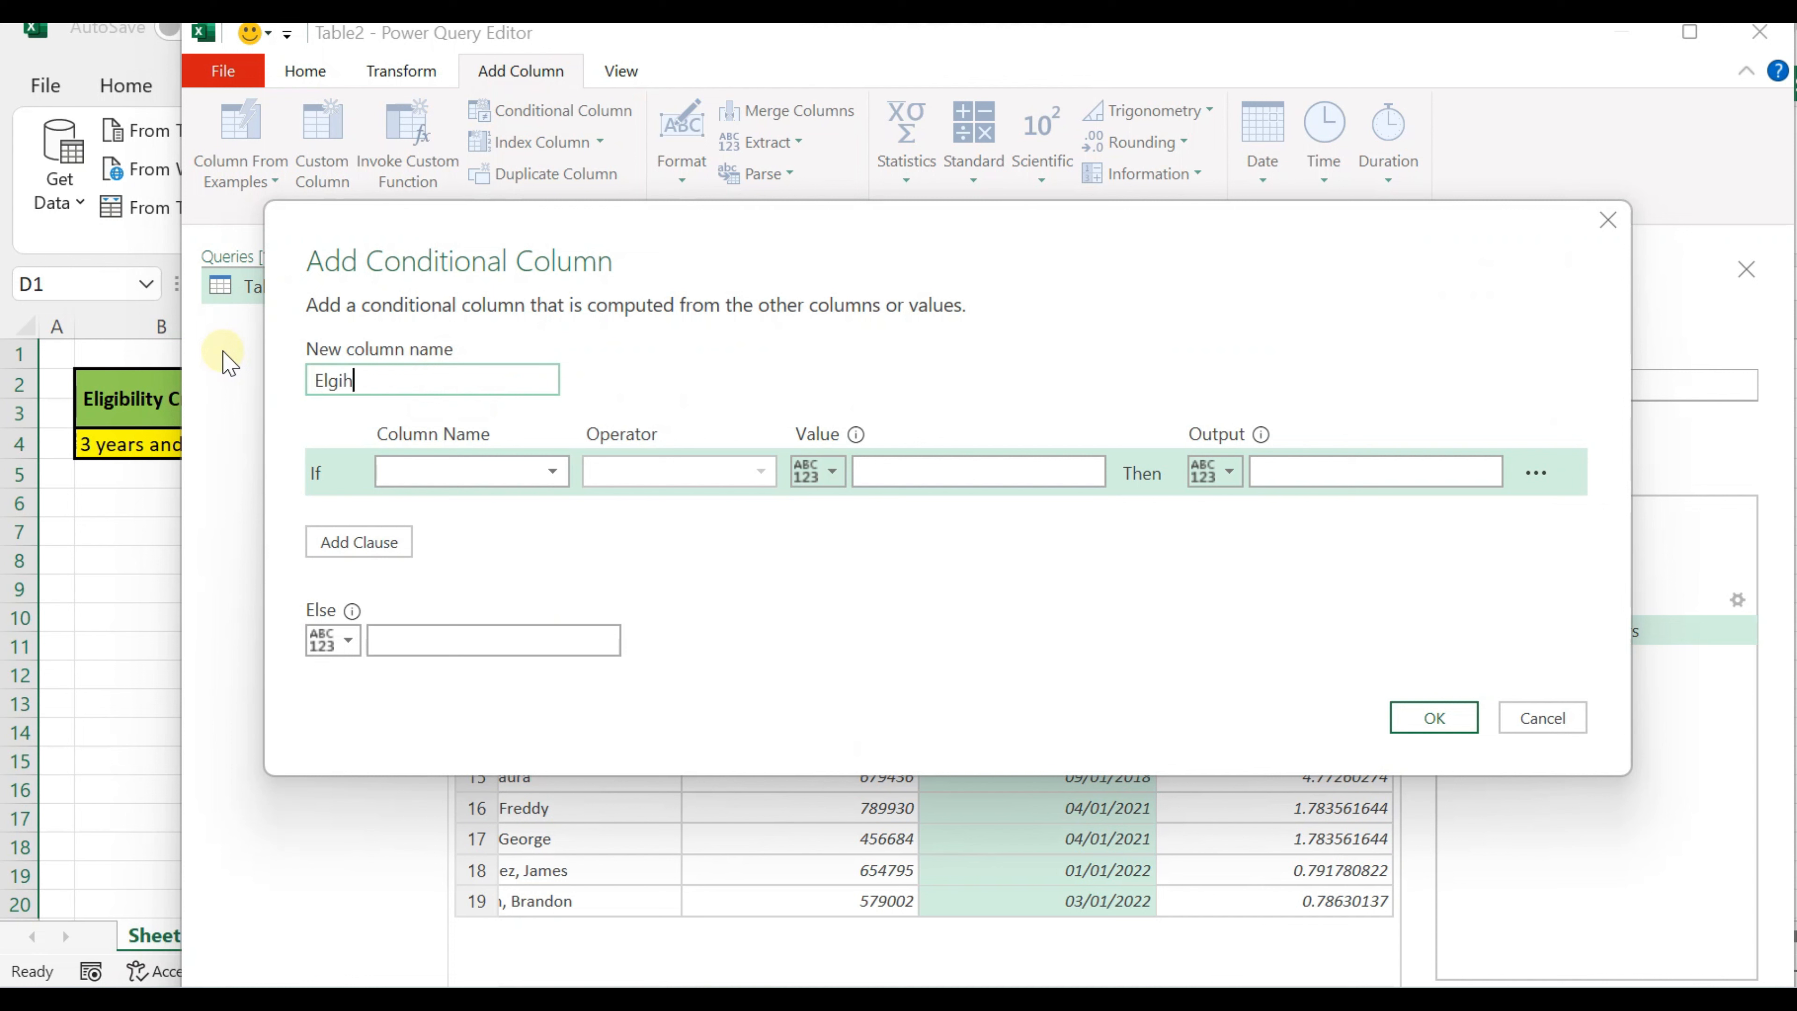
text(lgih)
key(ctrl+a)
text(El)
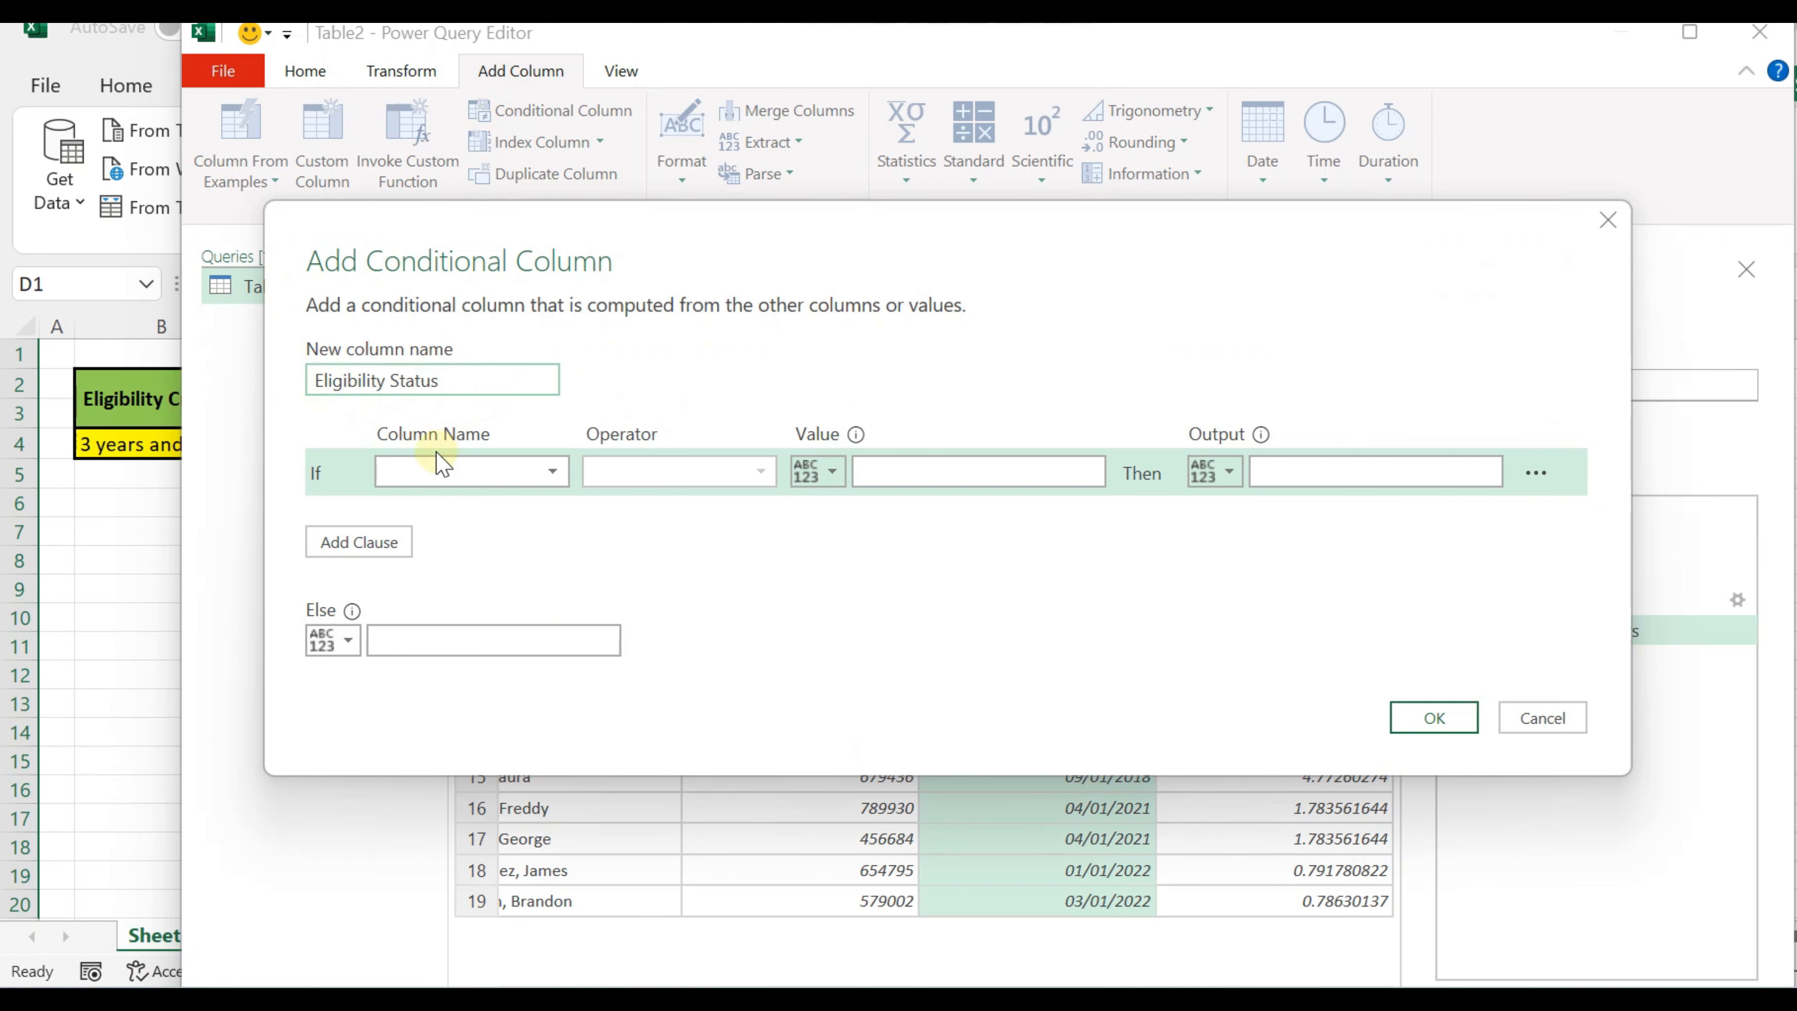
Step: Set the conditional column's If clause to Age is greater than or equal to 3
drag(526, 236, 515, 398)
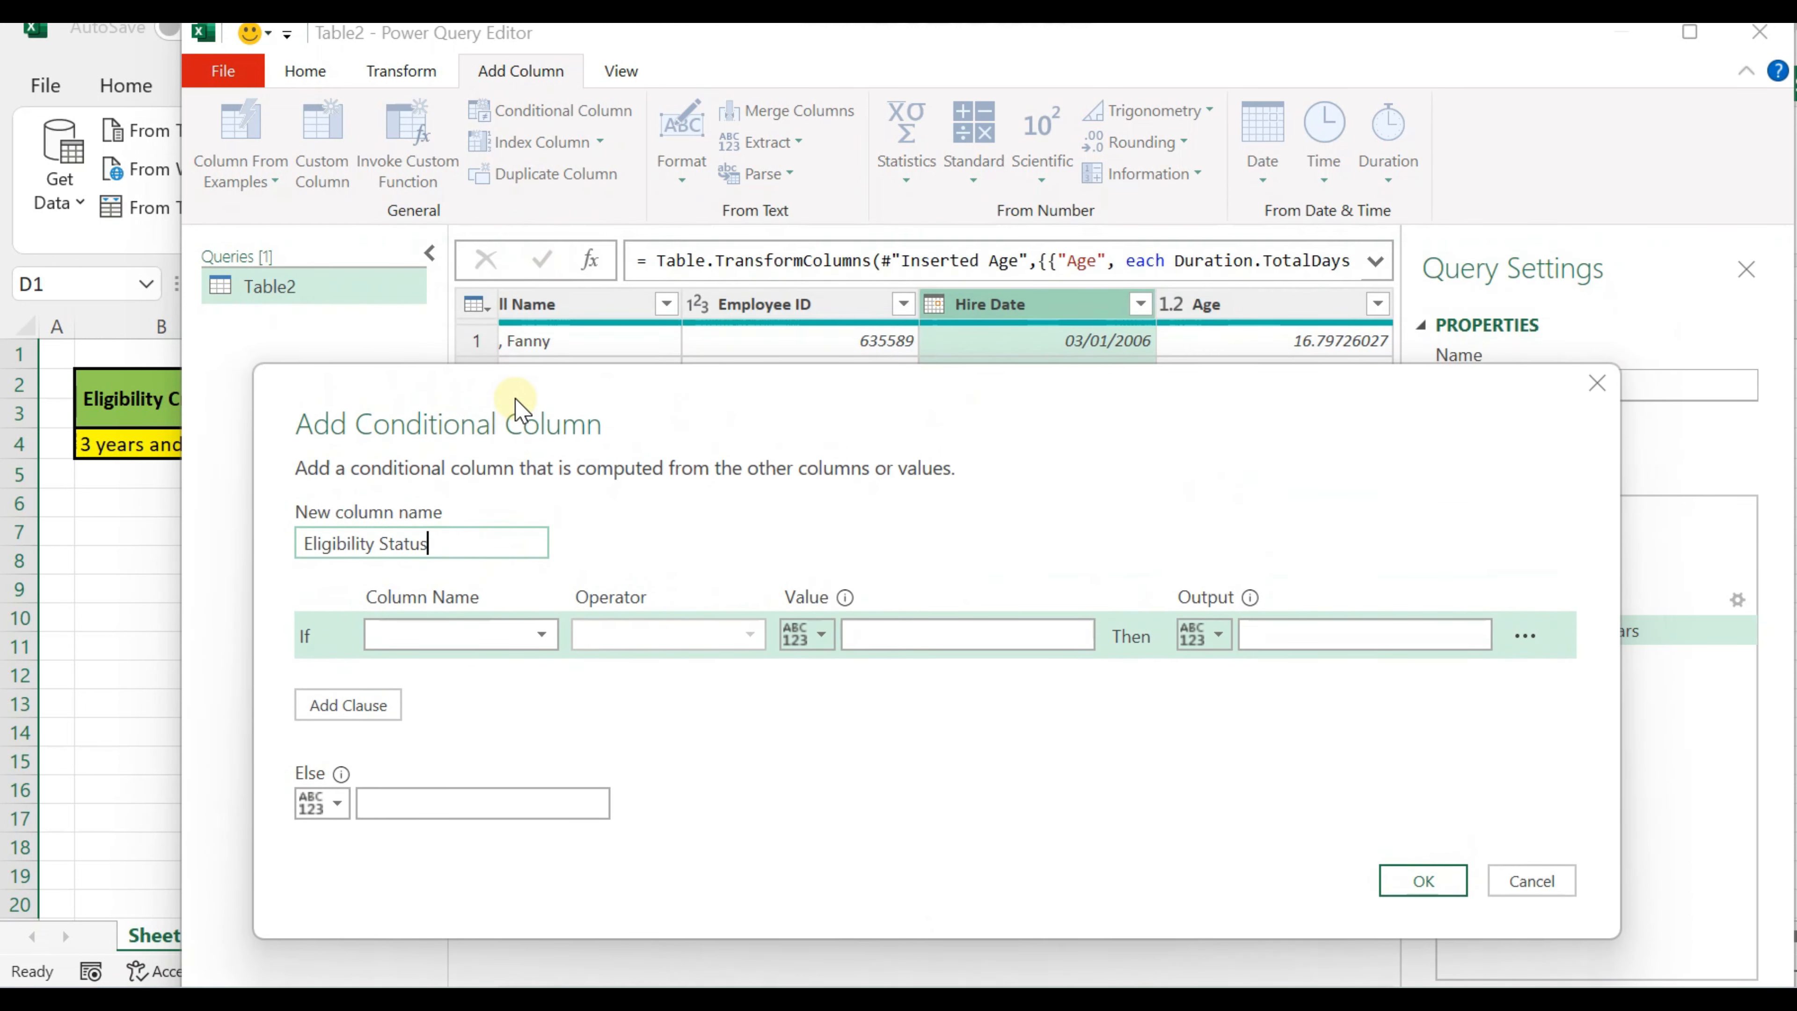
click(301, 635)
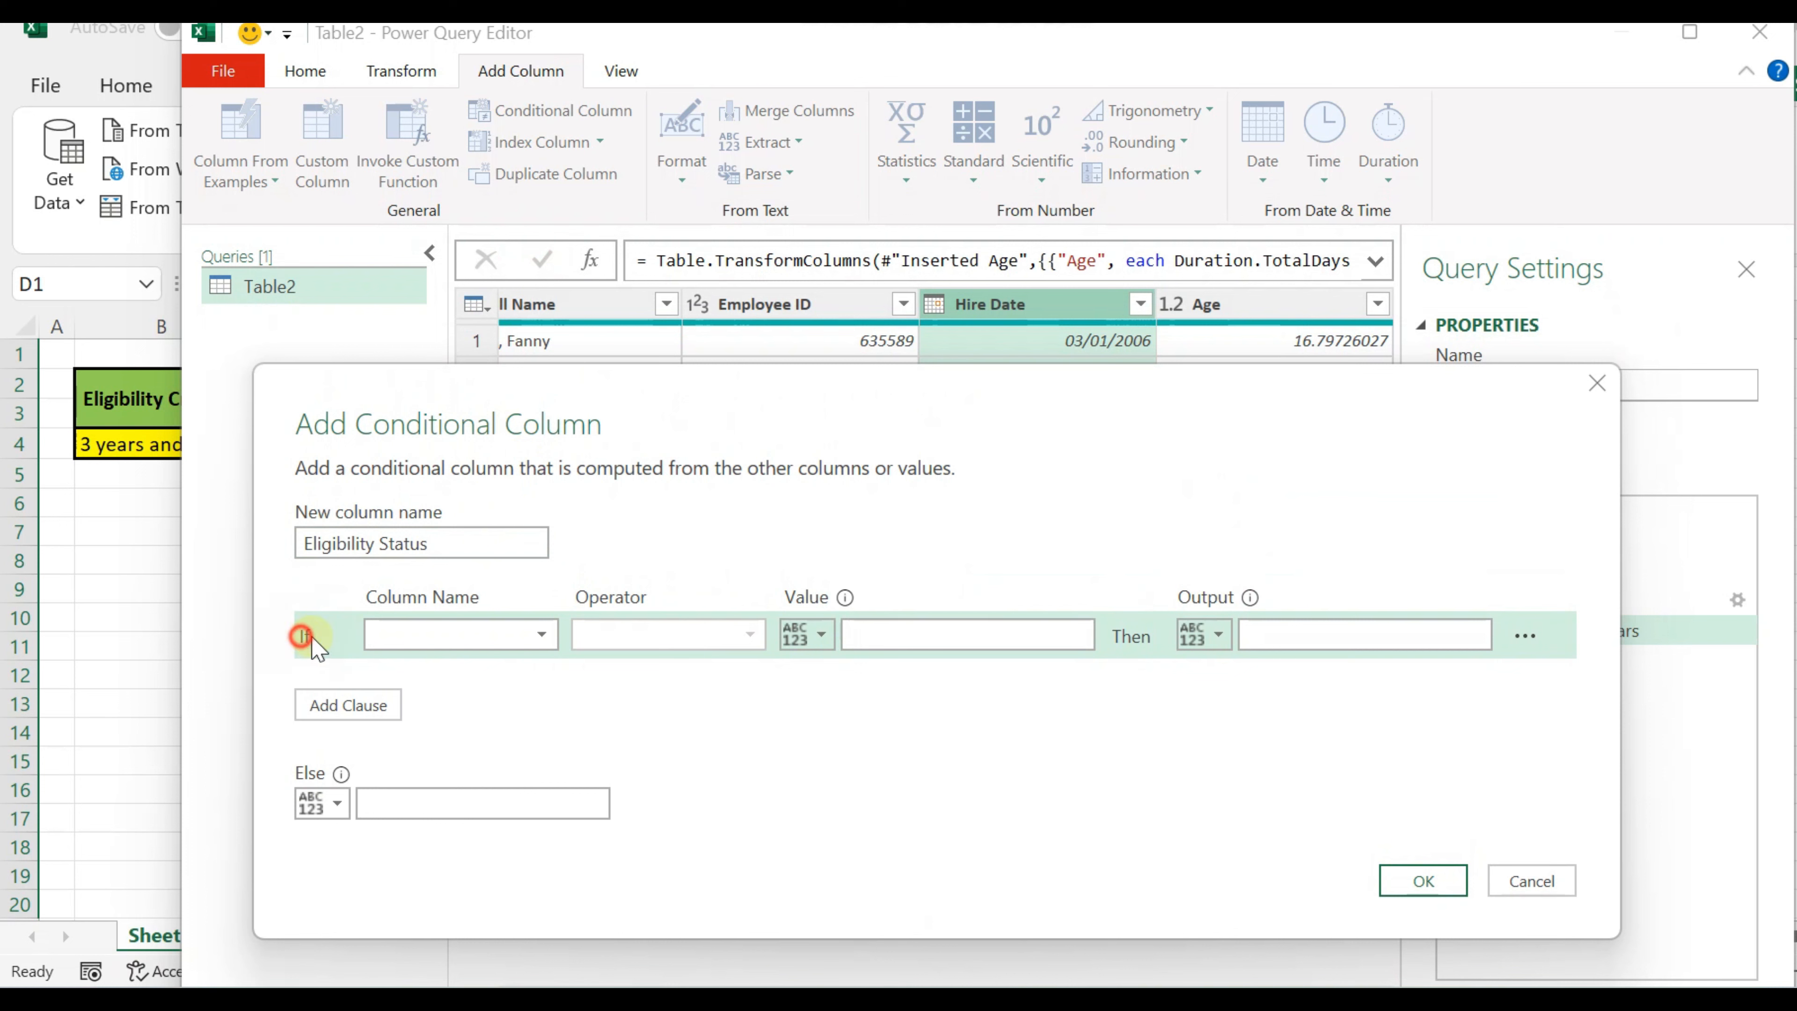
click(527, 635)
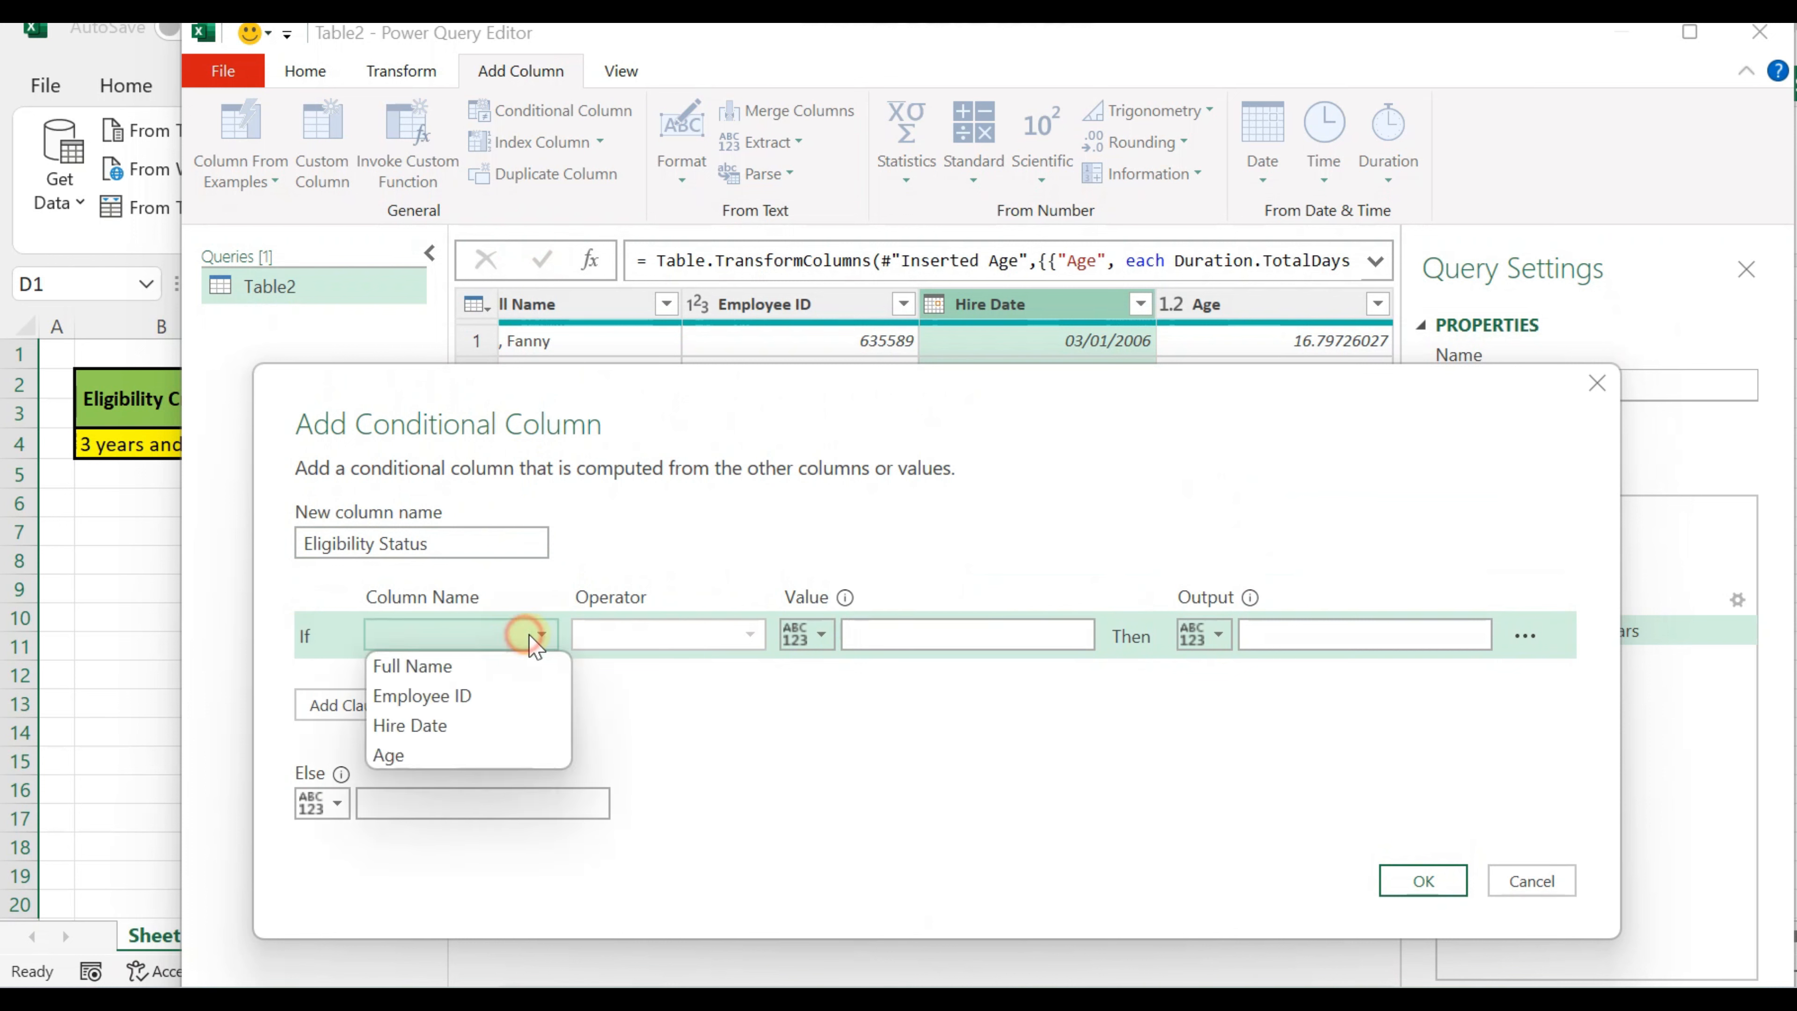
click(500, 756)
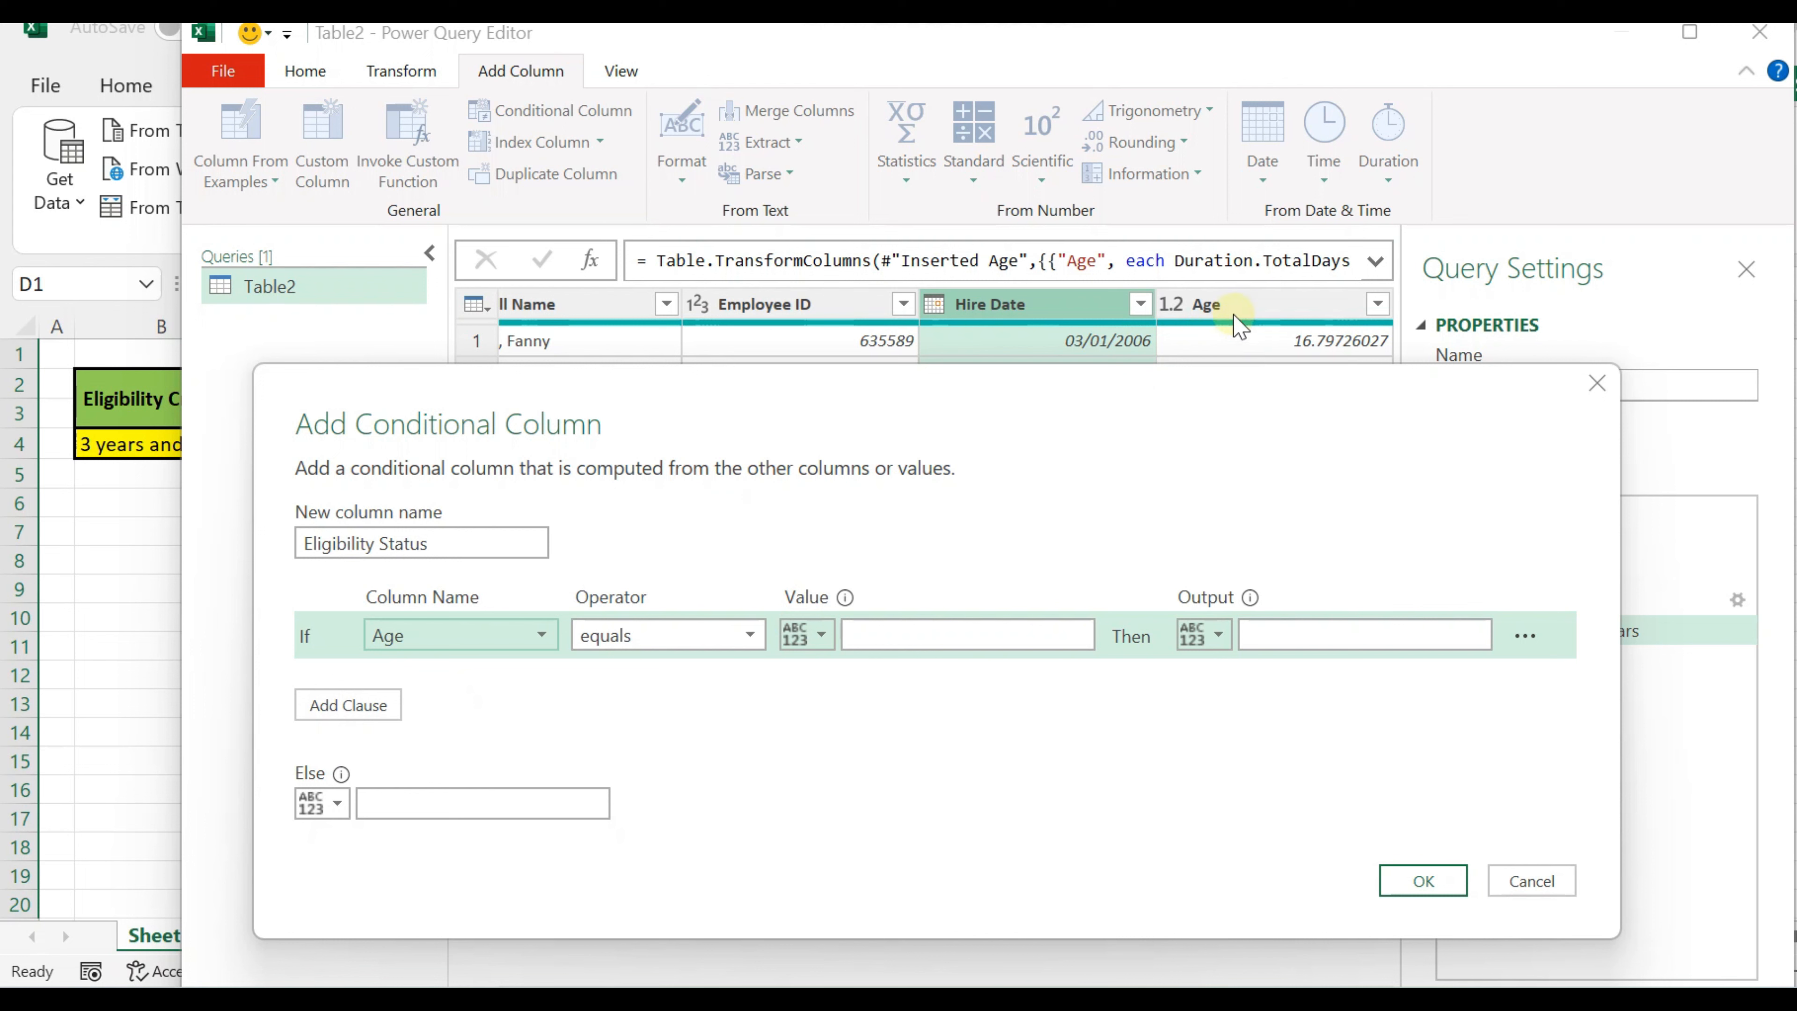
click(735, 635)
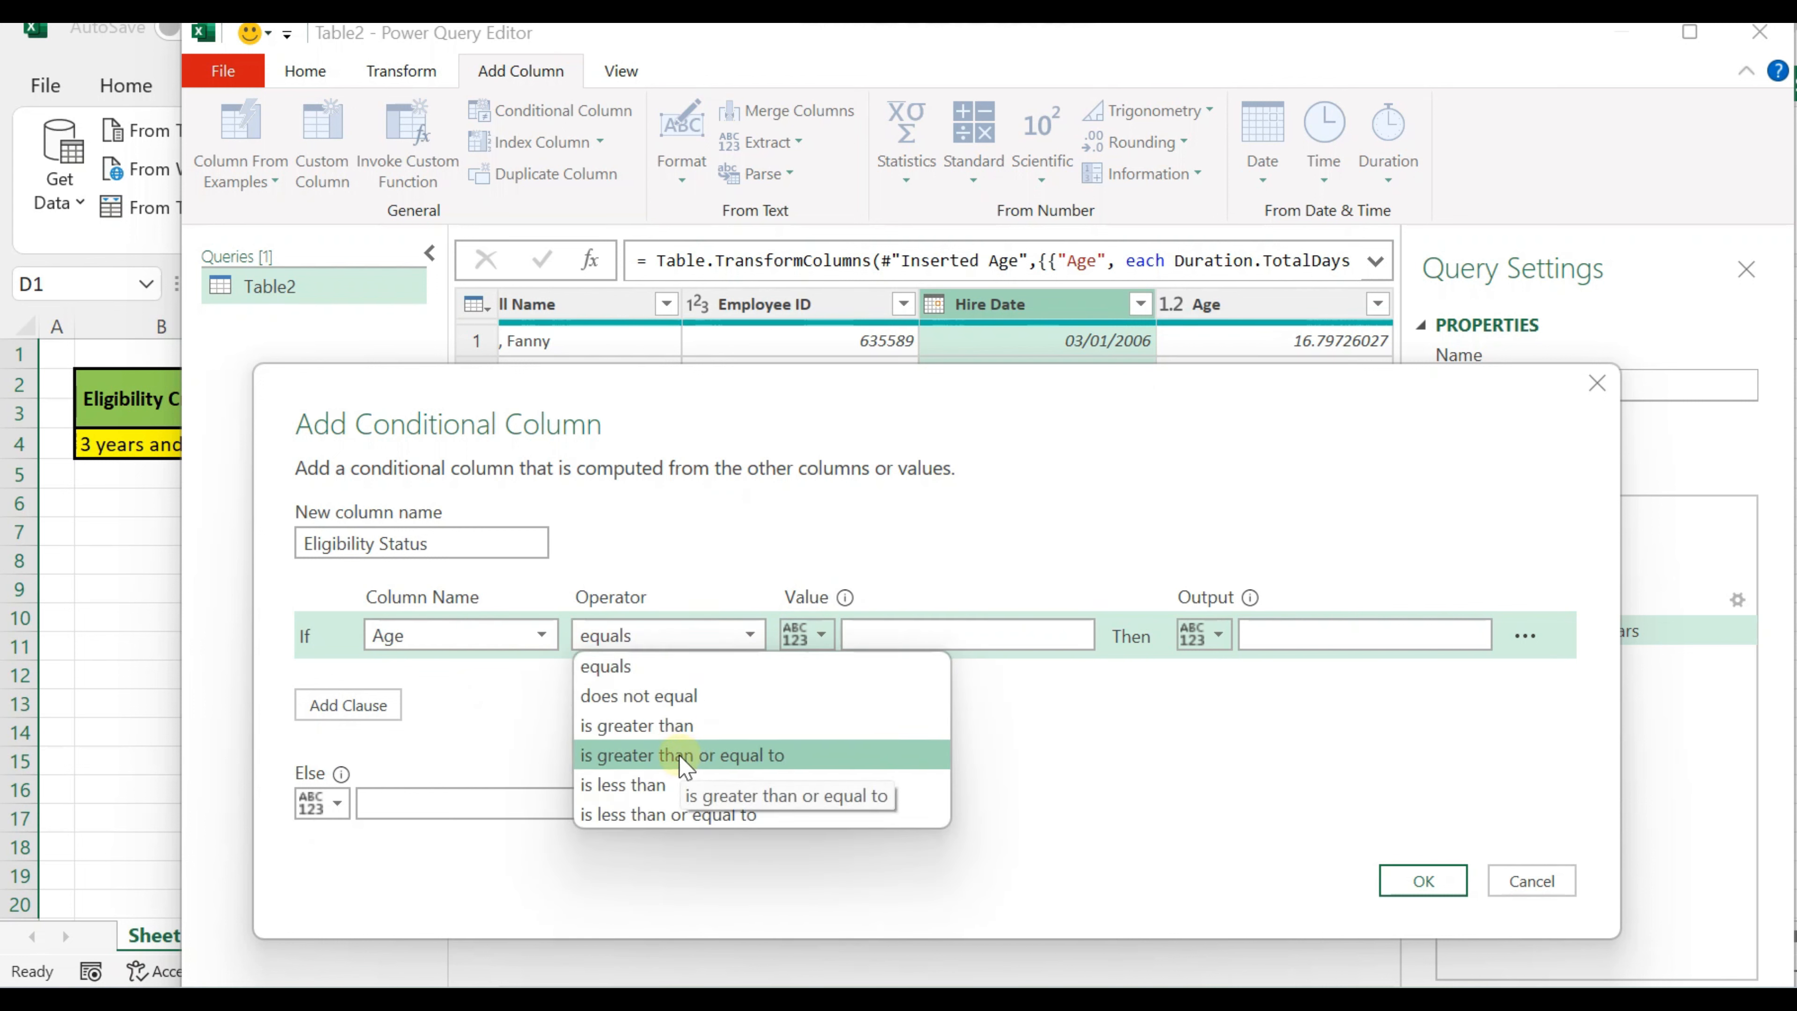
click(682, 756)
click(904, 634)
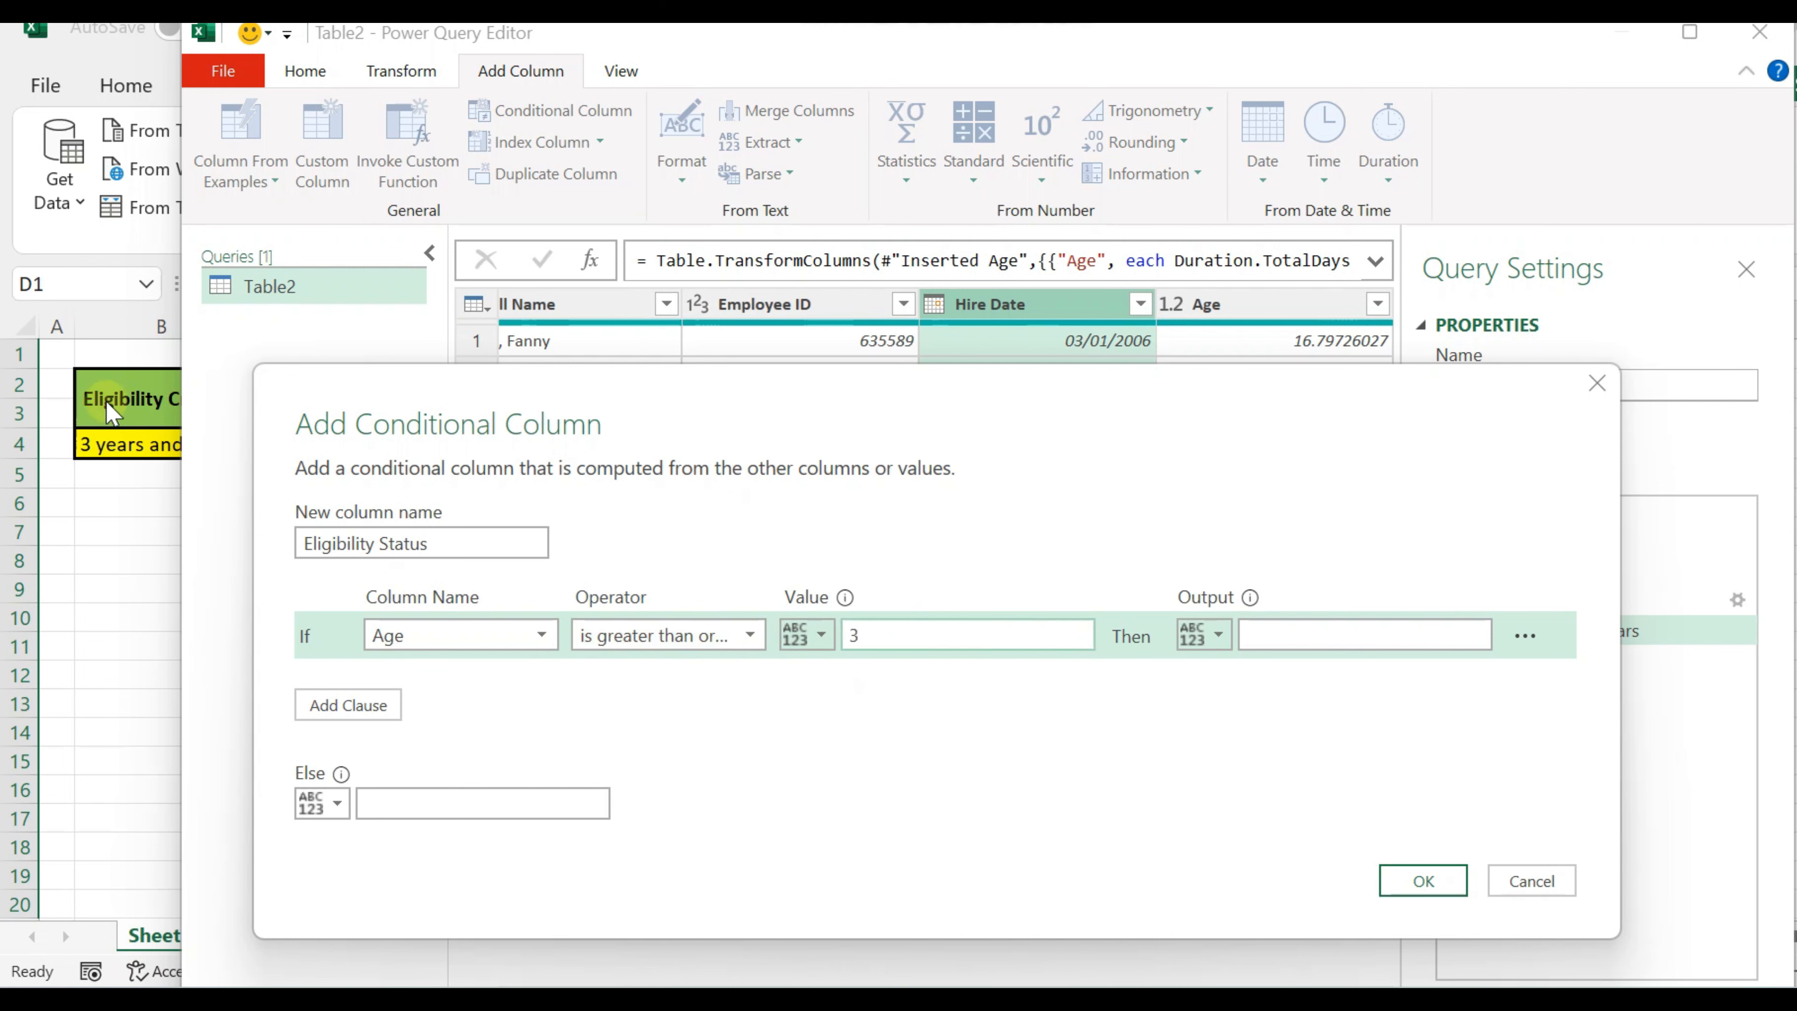
Step: Set the clause's output to "Eligible" and the Else value to "Not Eligible", and create the conditional column
click(1304, 643)
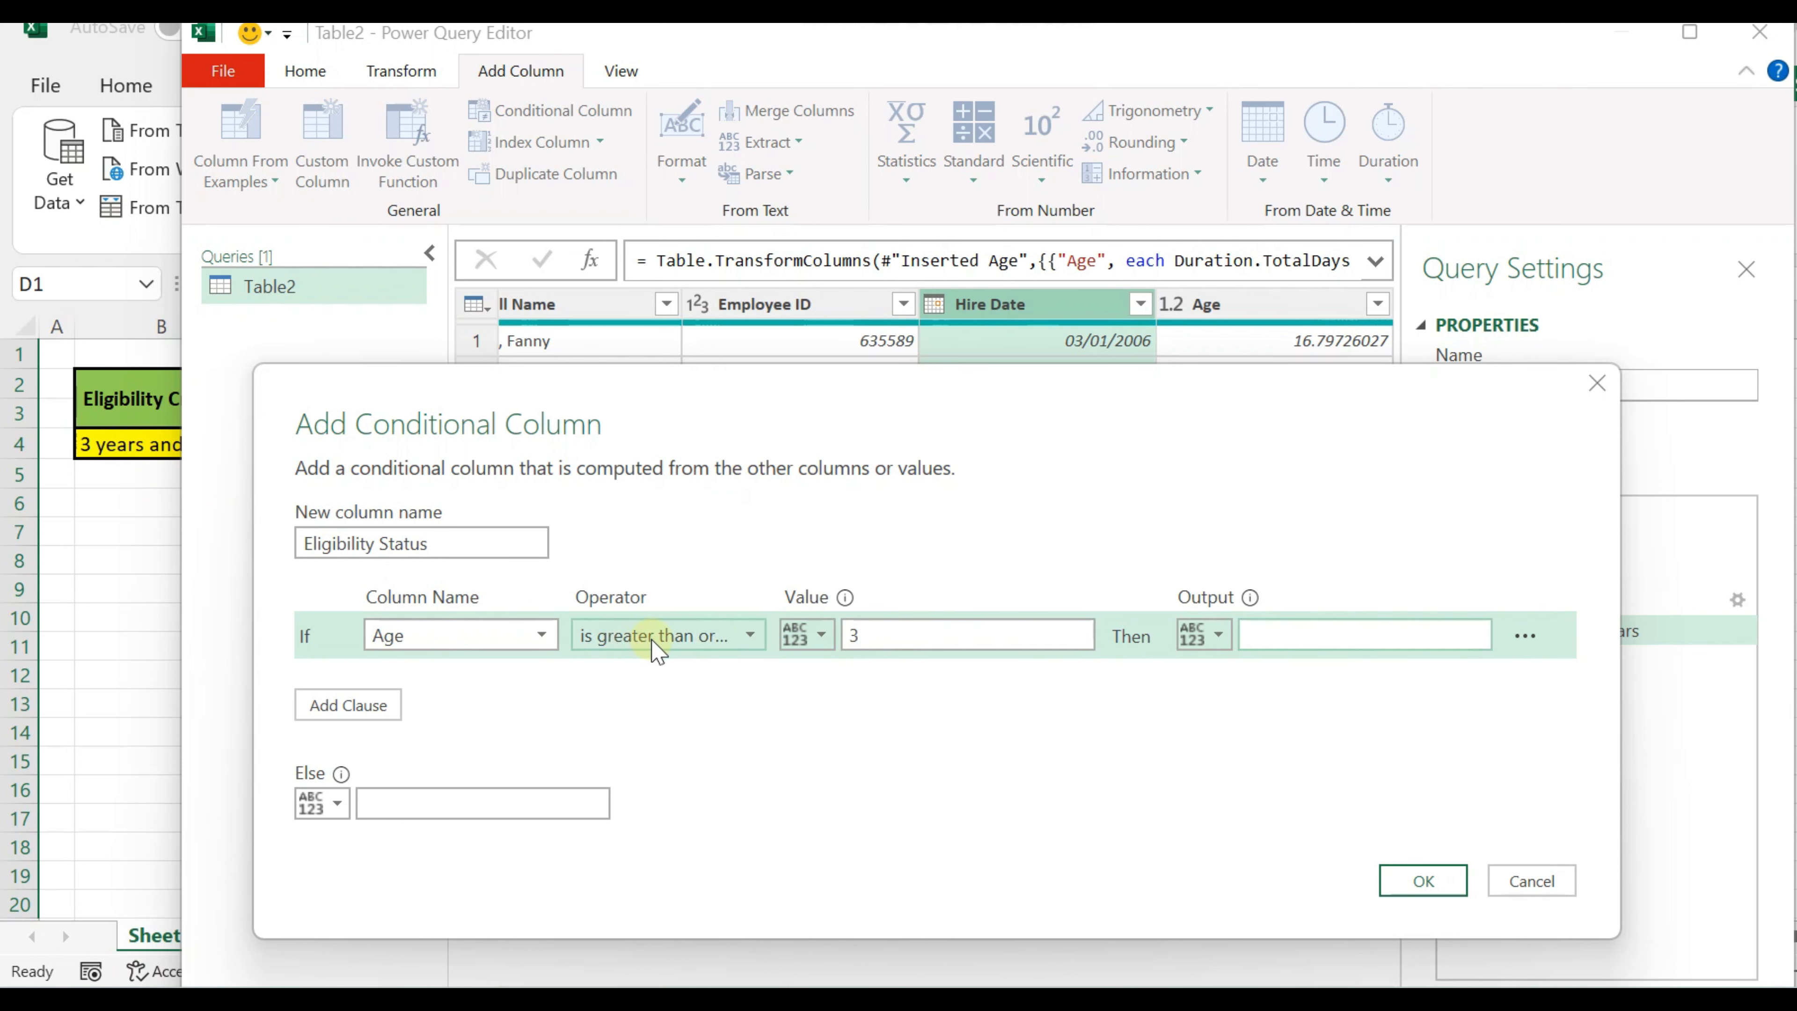
click(864, 635)
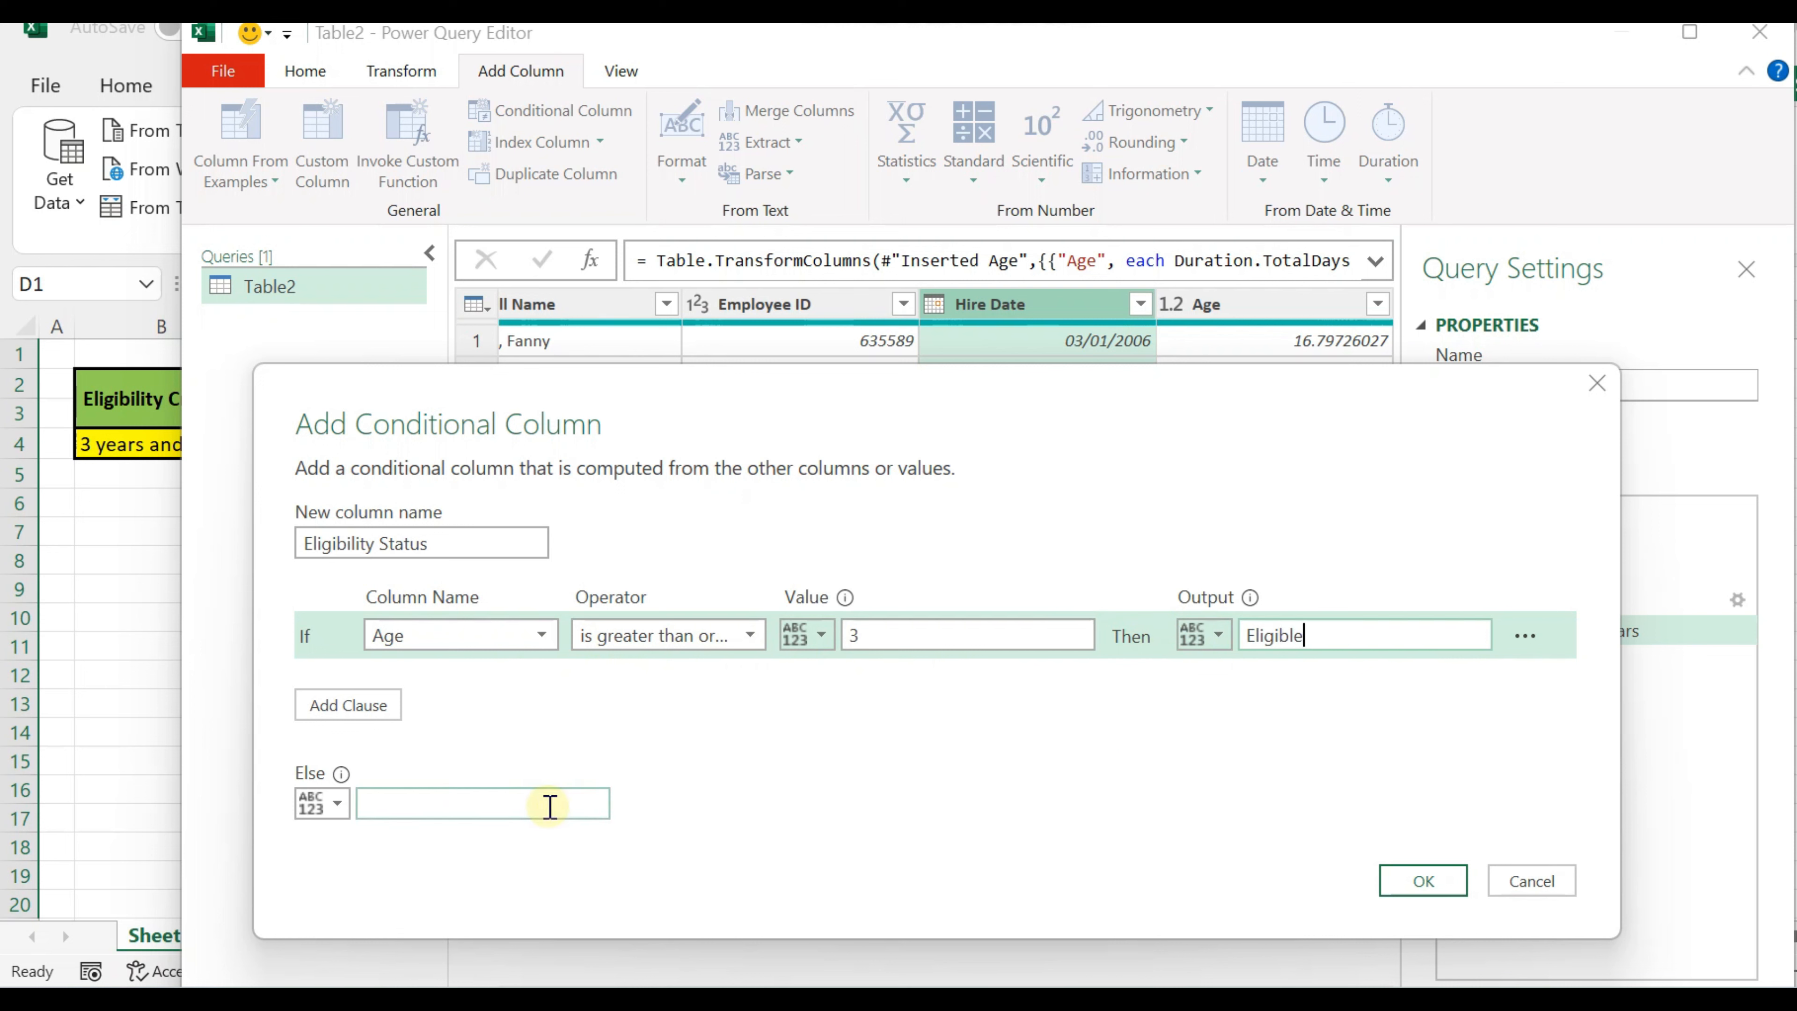
click(535, 806)
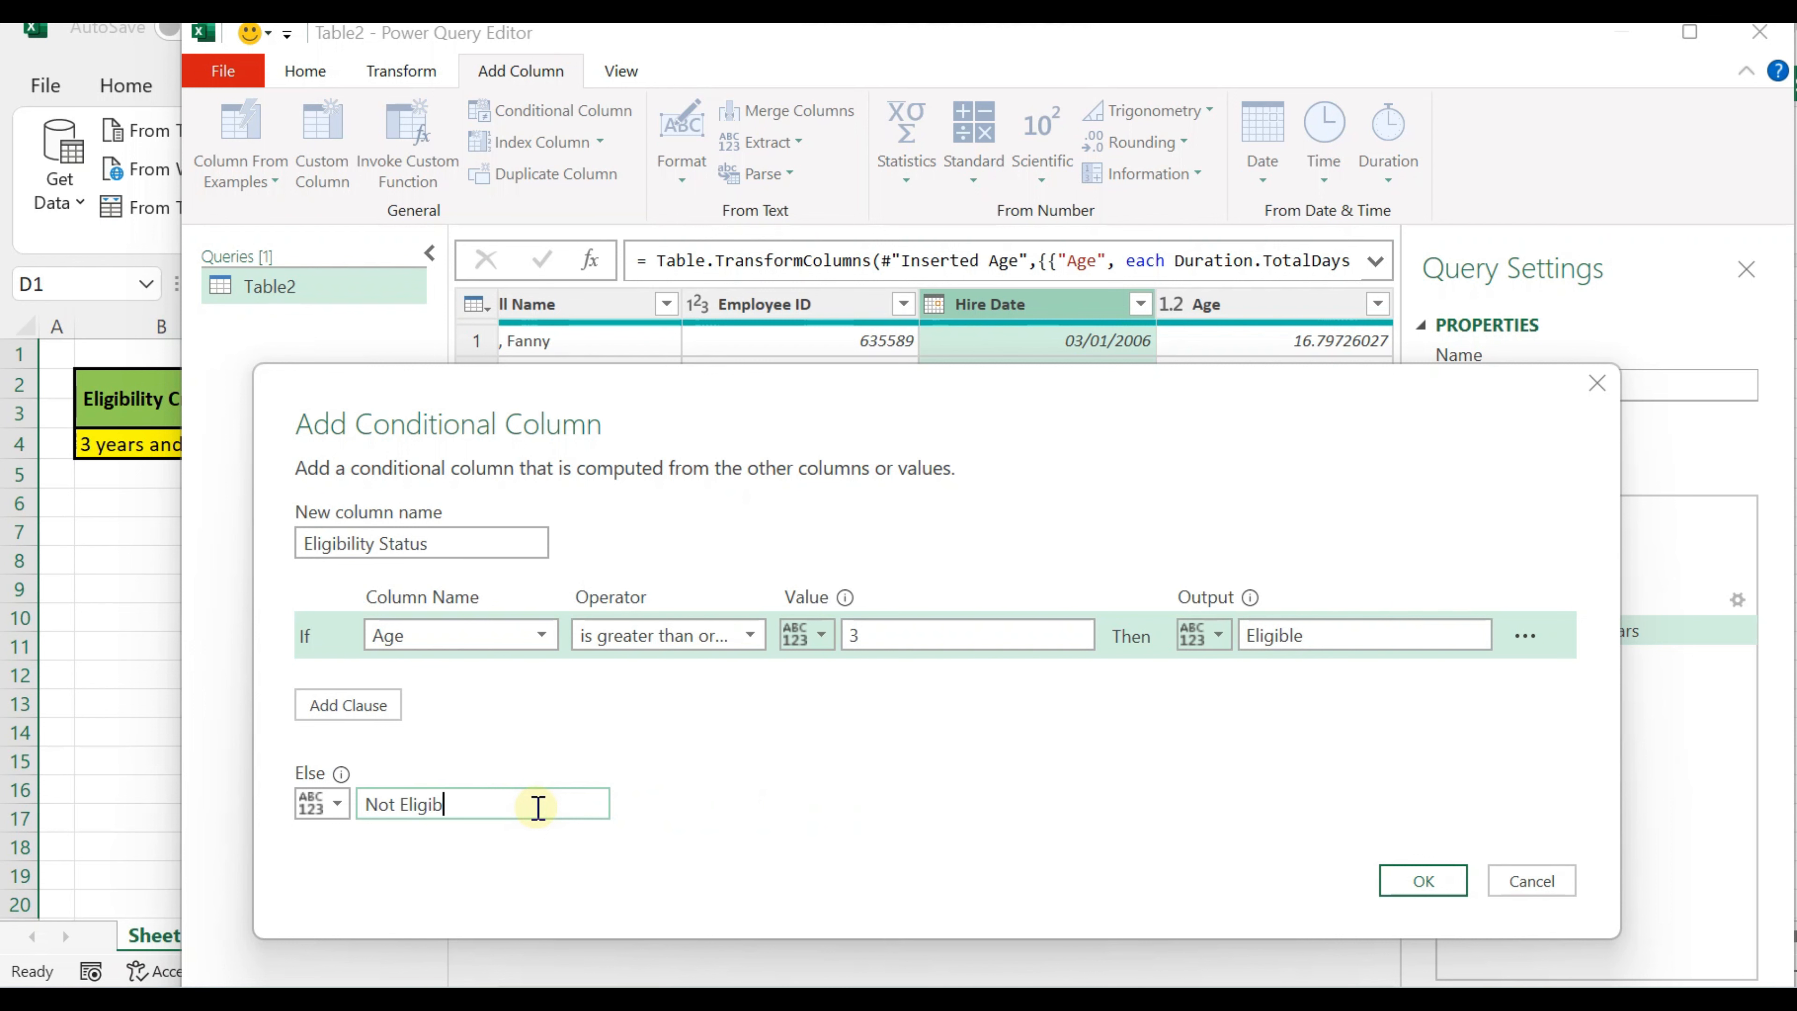
click(1415, 893)
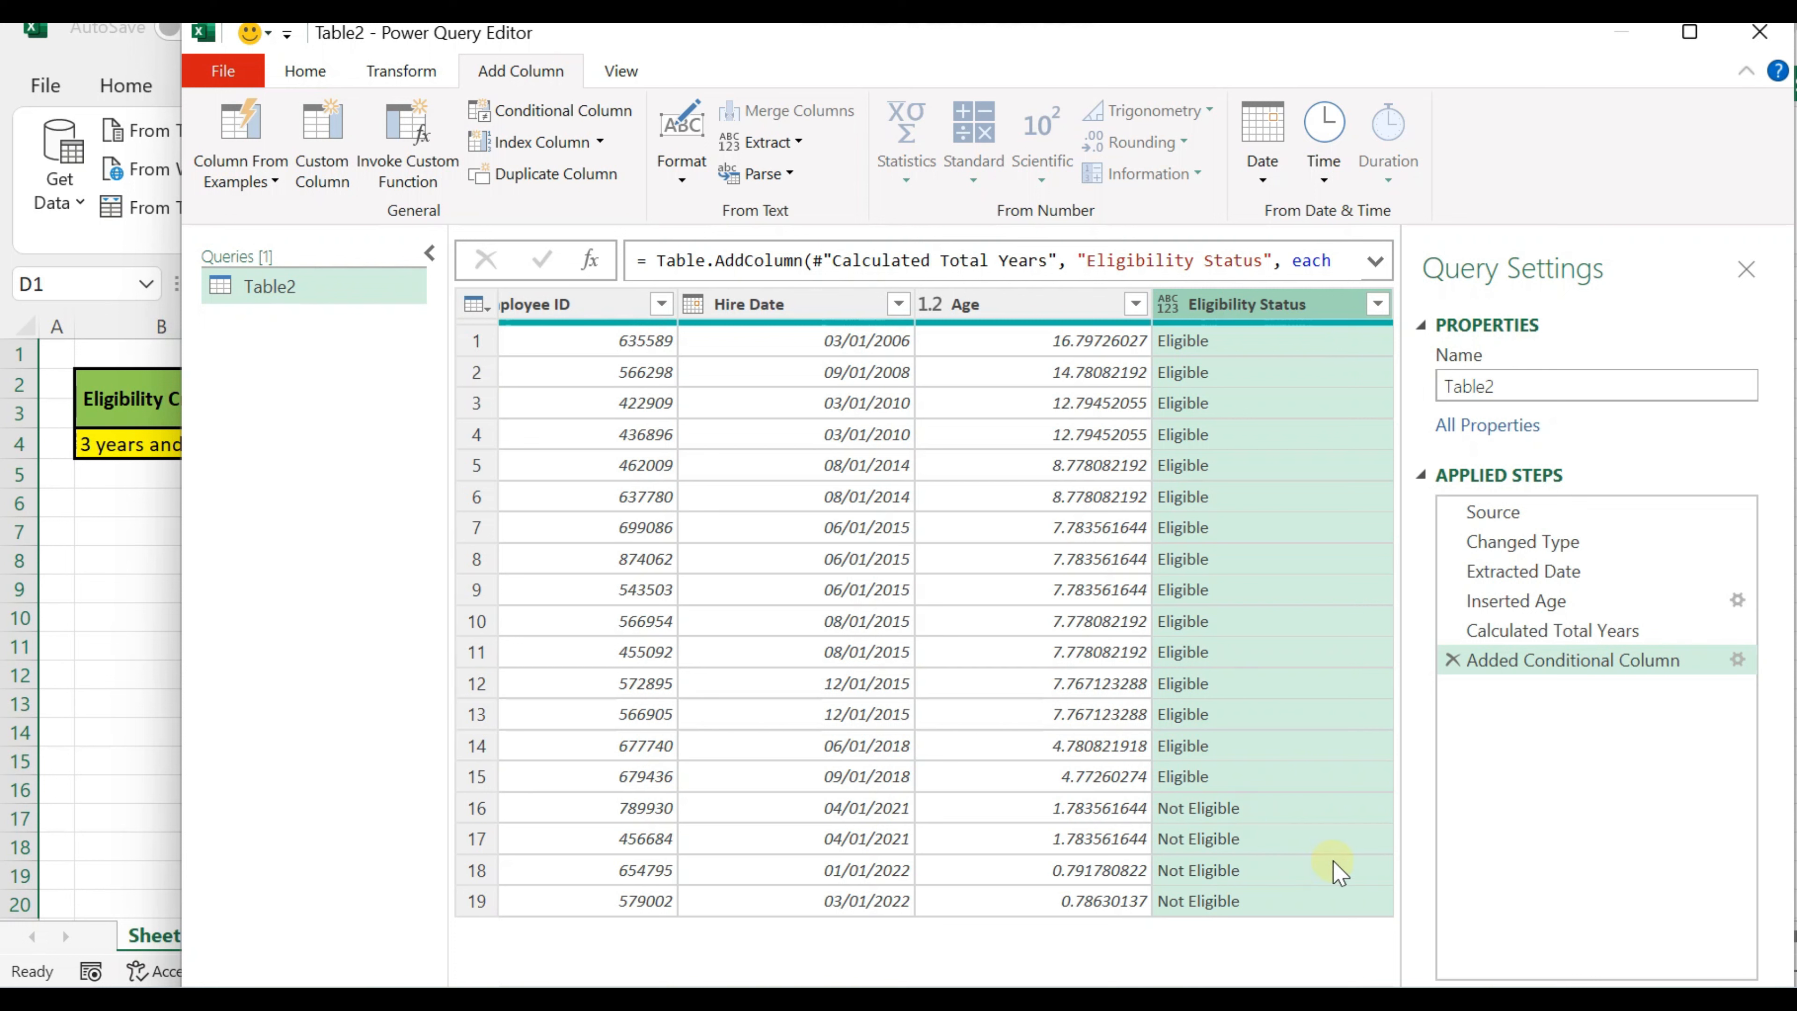
Step: Close the query editor with Close & Load To so the load destination can be specified
click(327, 81)
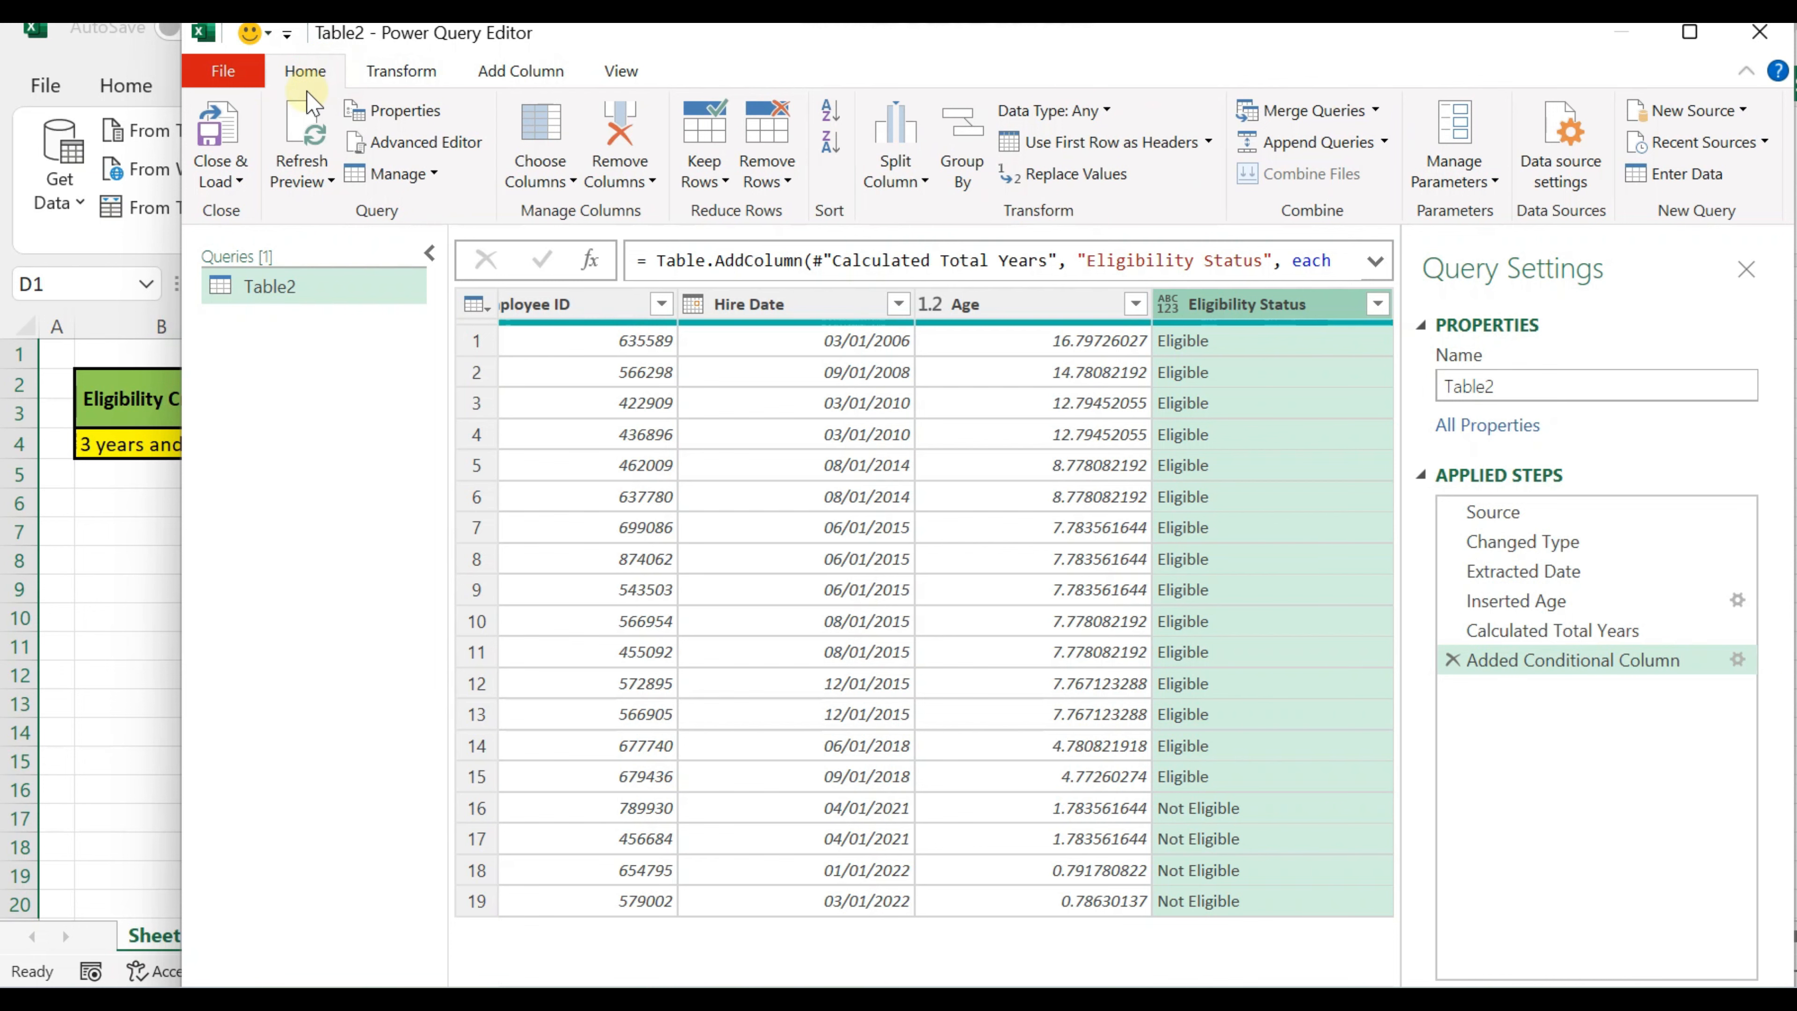
click(216, 185)
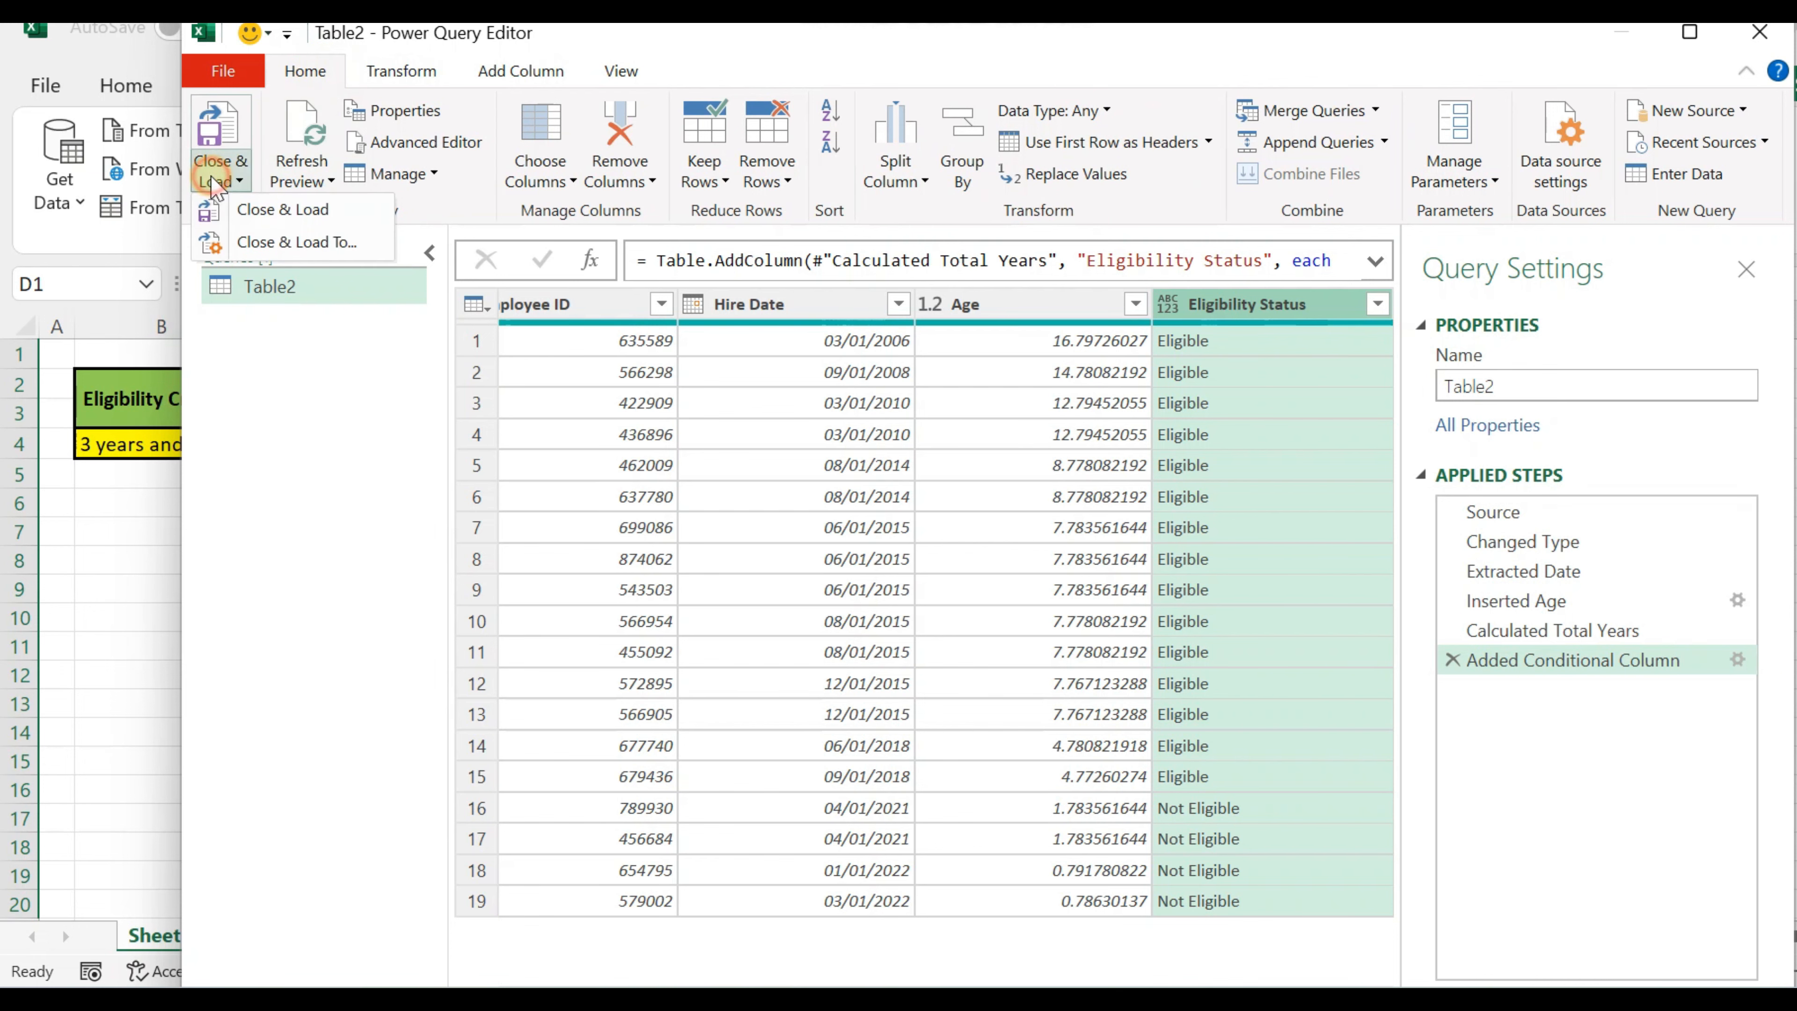
click(227, 244)
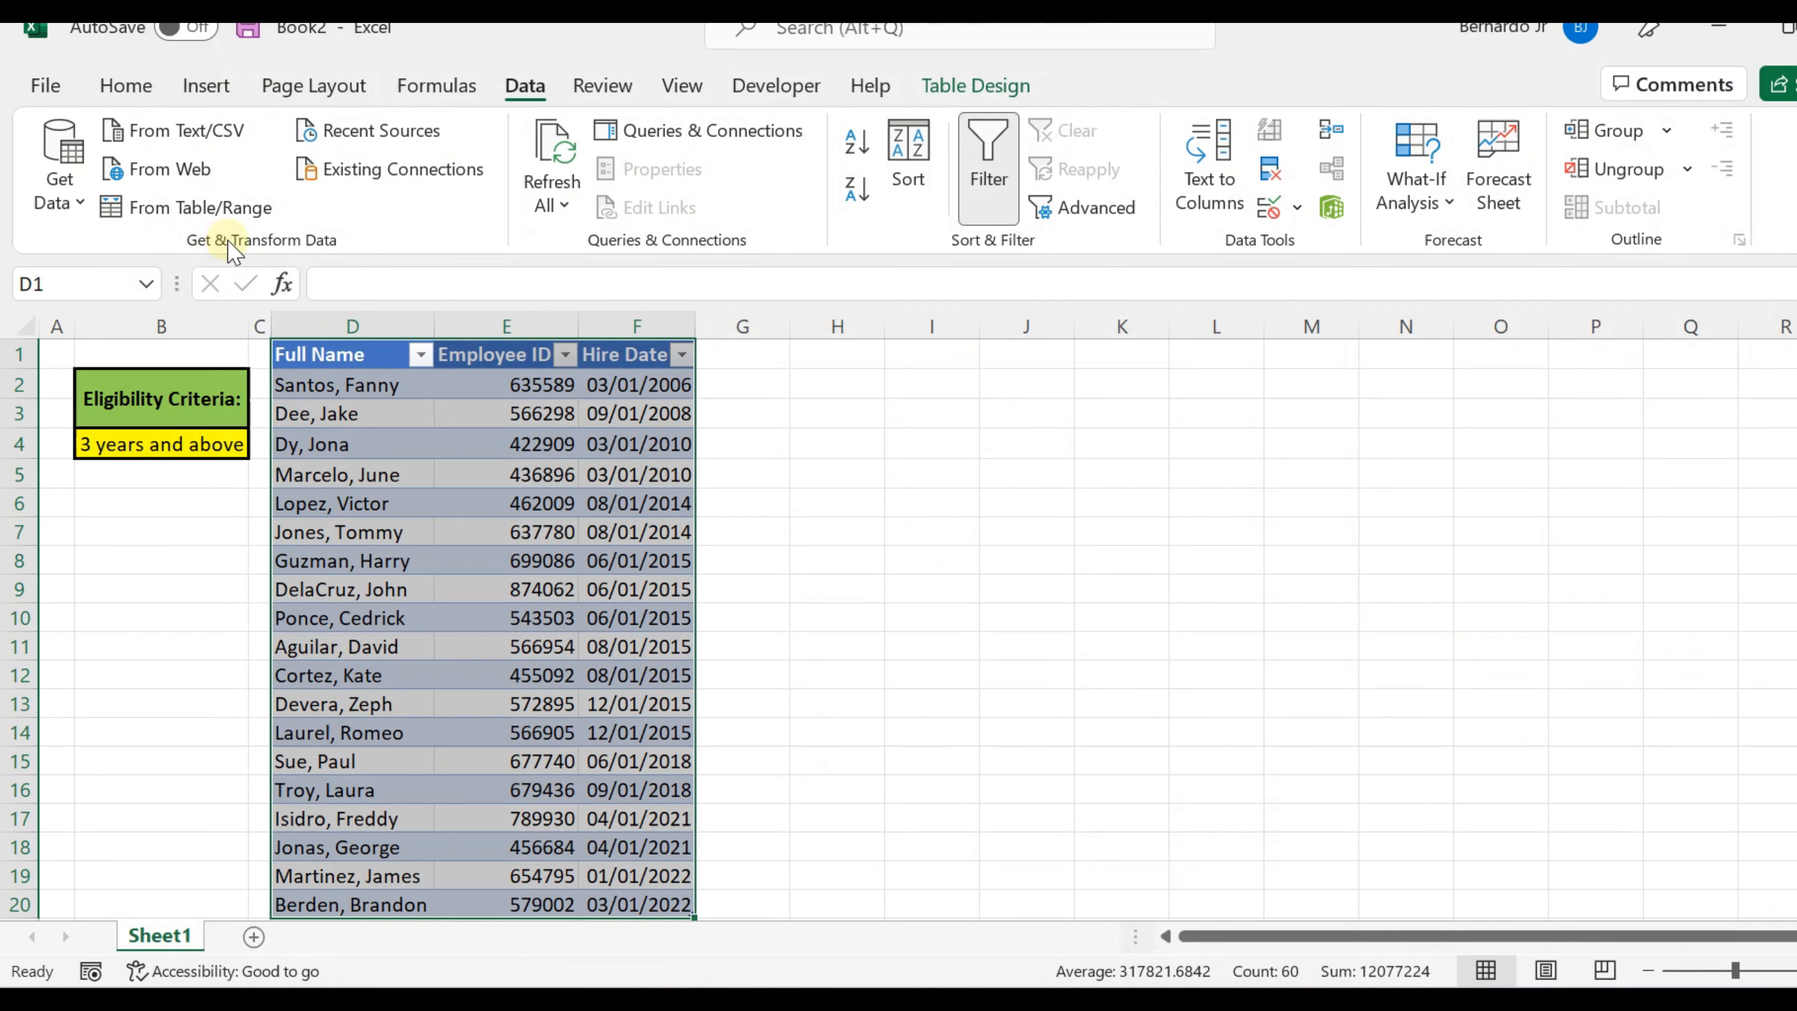
Step: Load the query results as a table into the existing worksheet at Sheet1 cell H1 and check the Eligibility Status column
drag(514, 251, 446, 395)
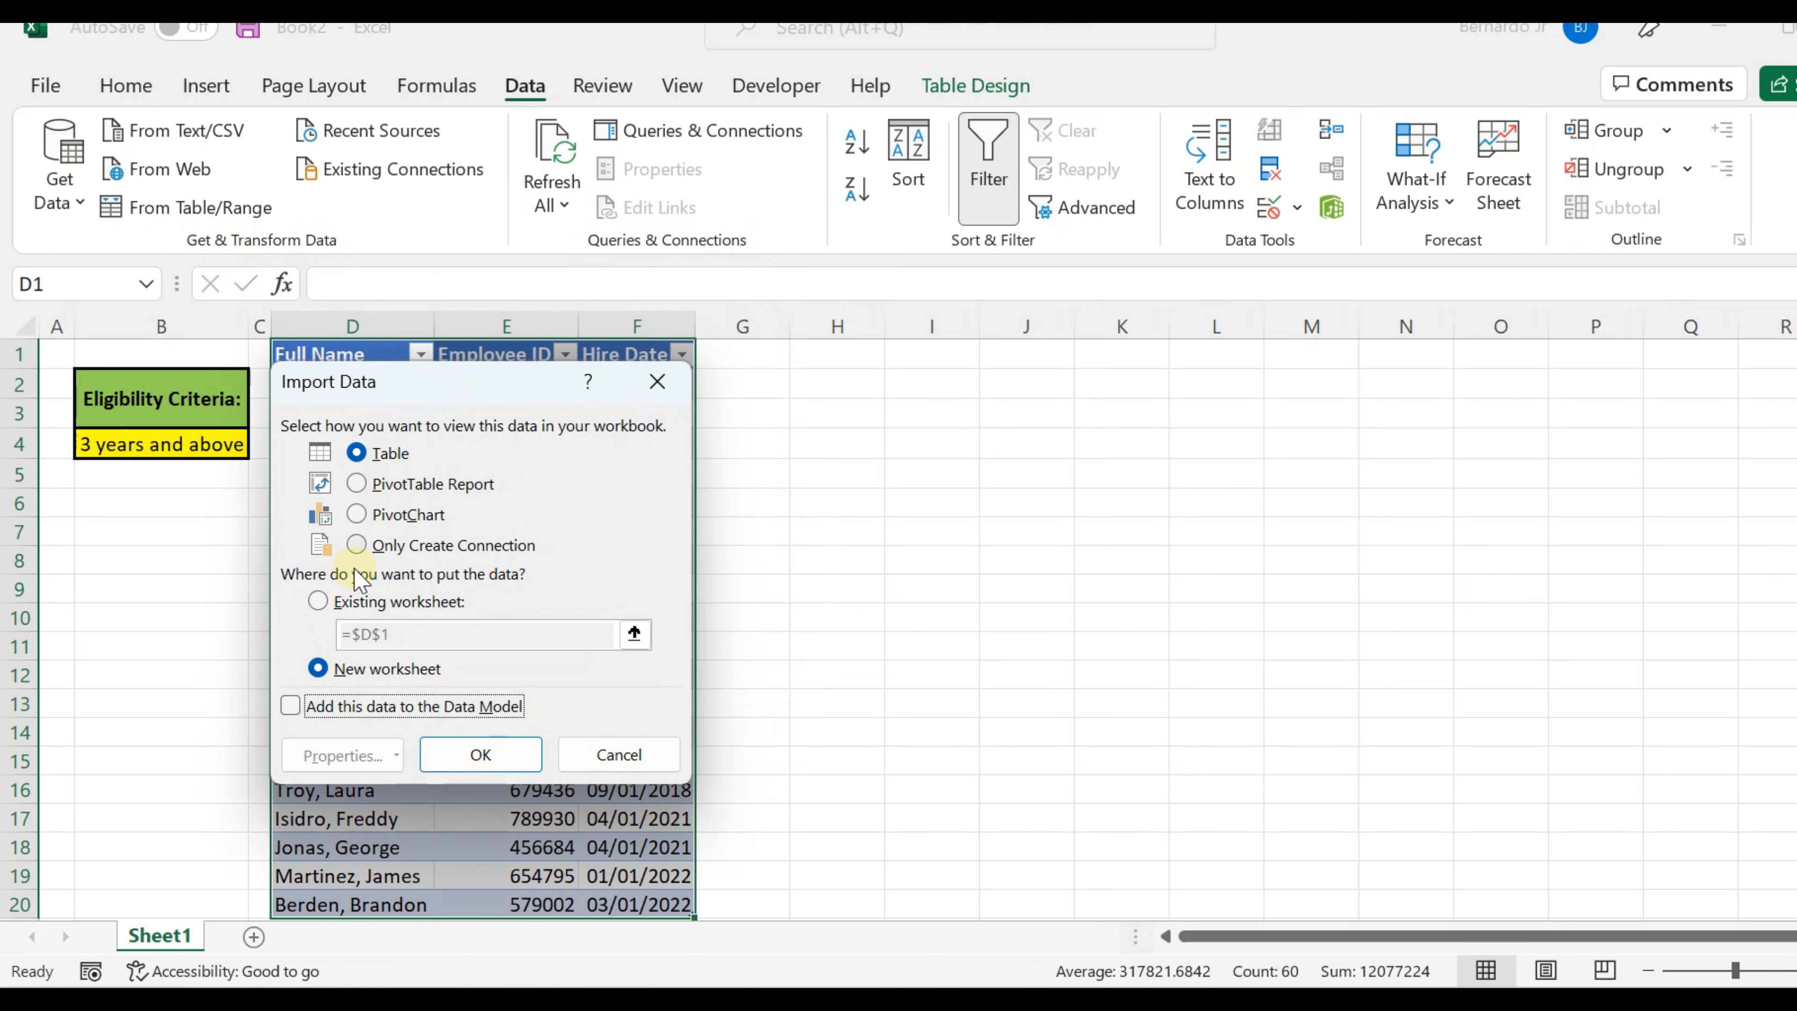
click(318, 600)
drag(471, 382, 415, 473)
drag(381, 721, 261, 715)
key(BackSpace)
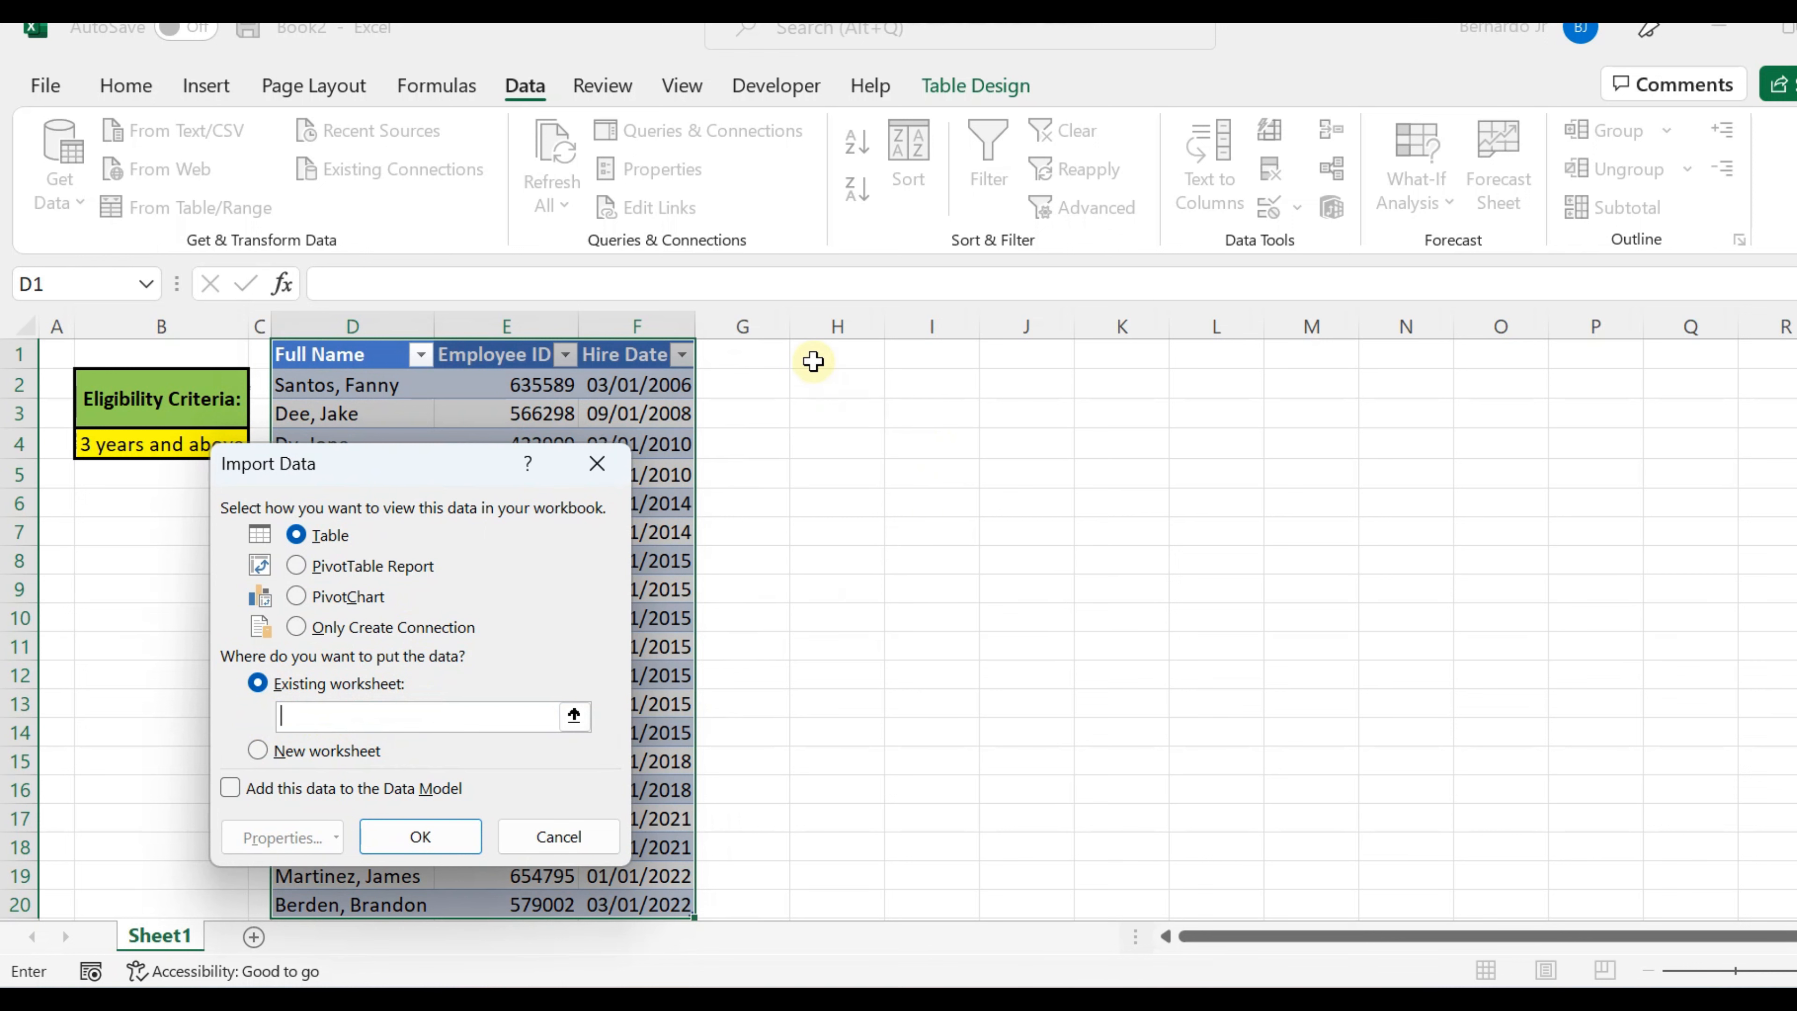
click(813, 361)
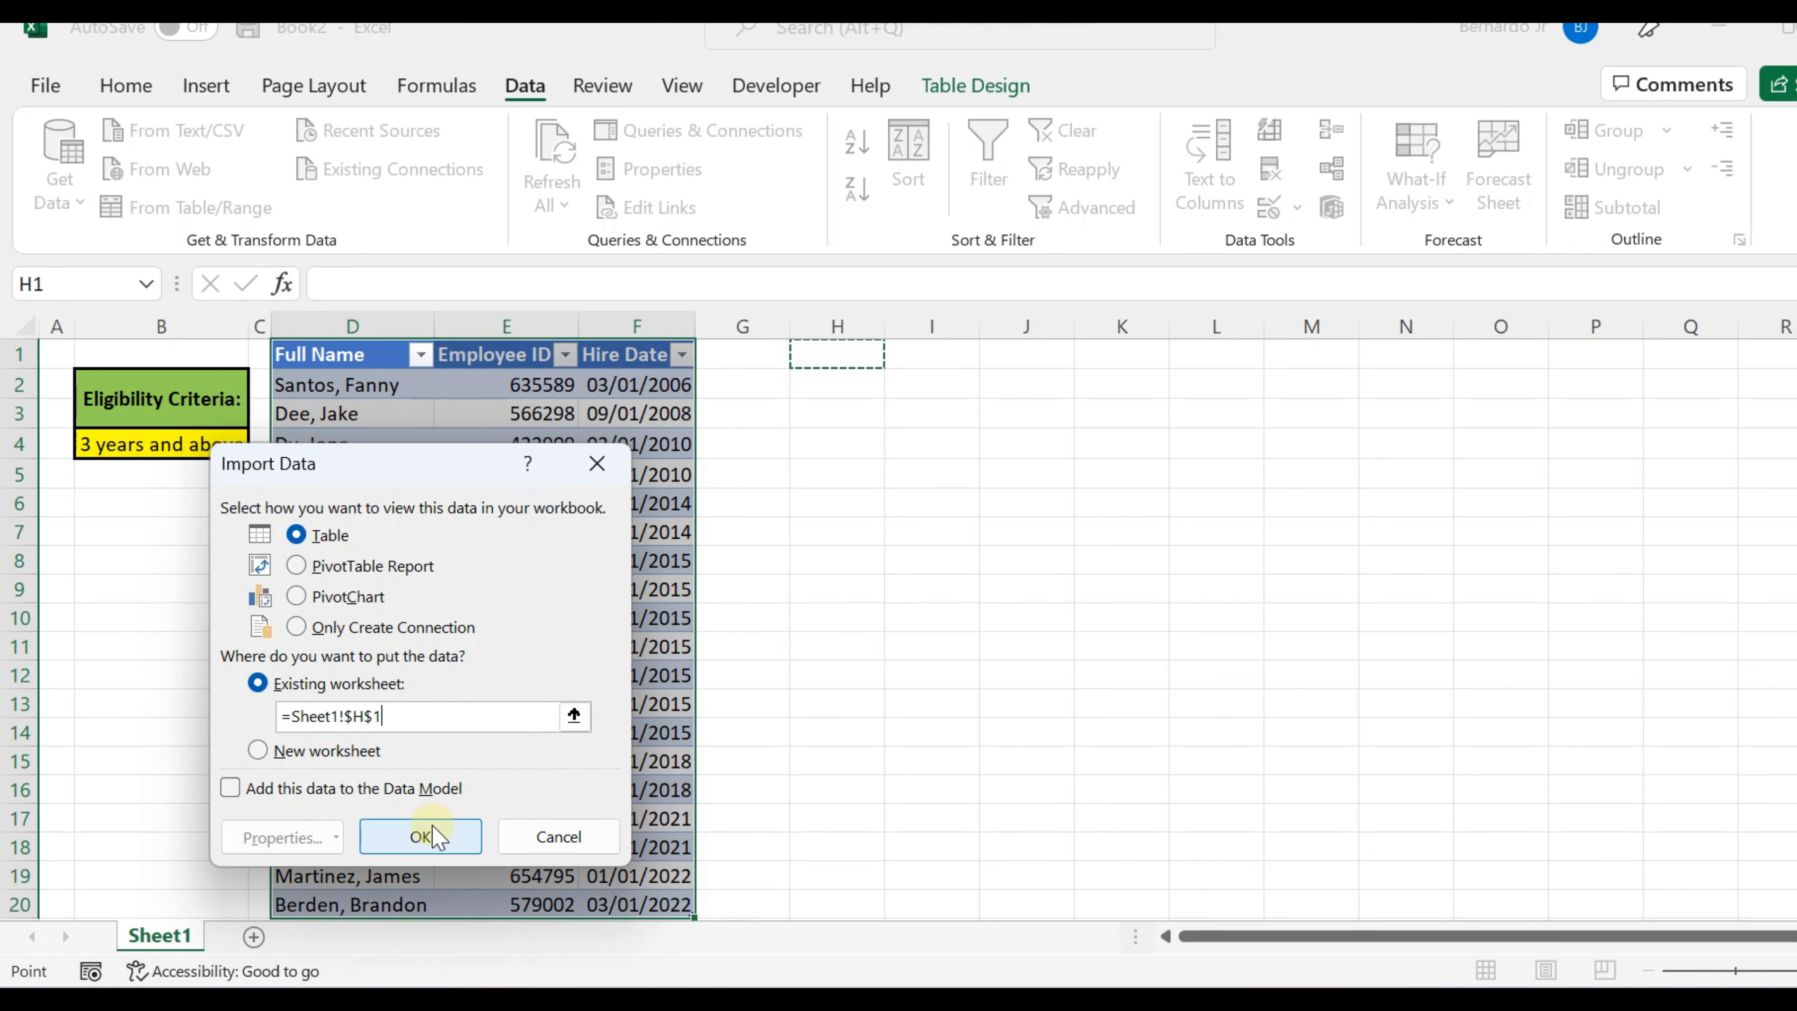
click(433, 837)
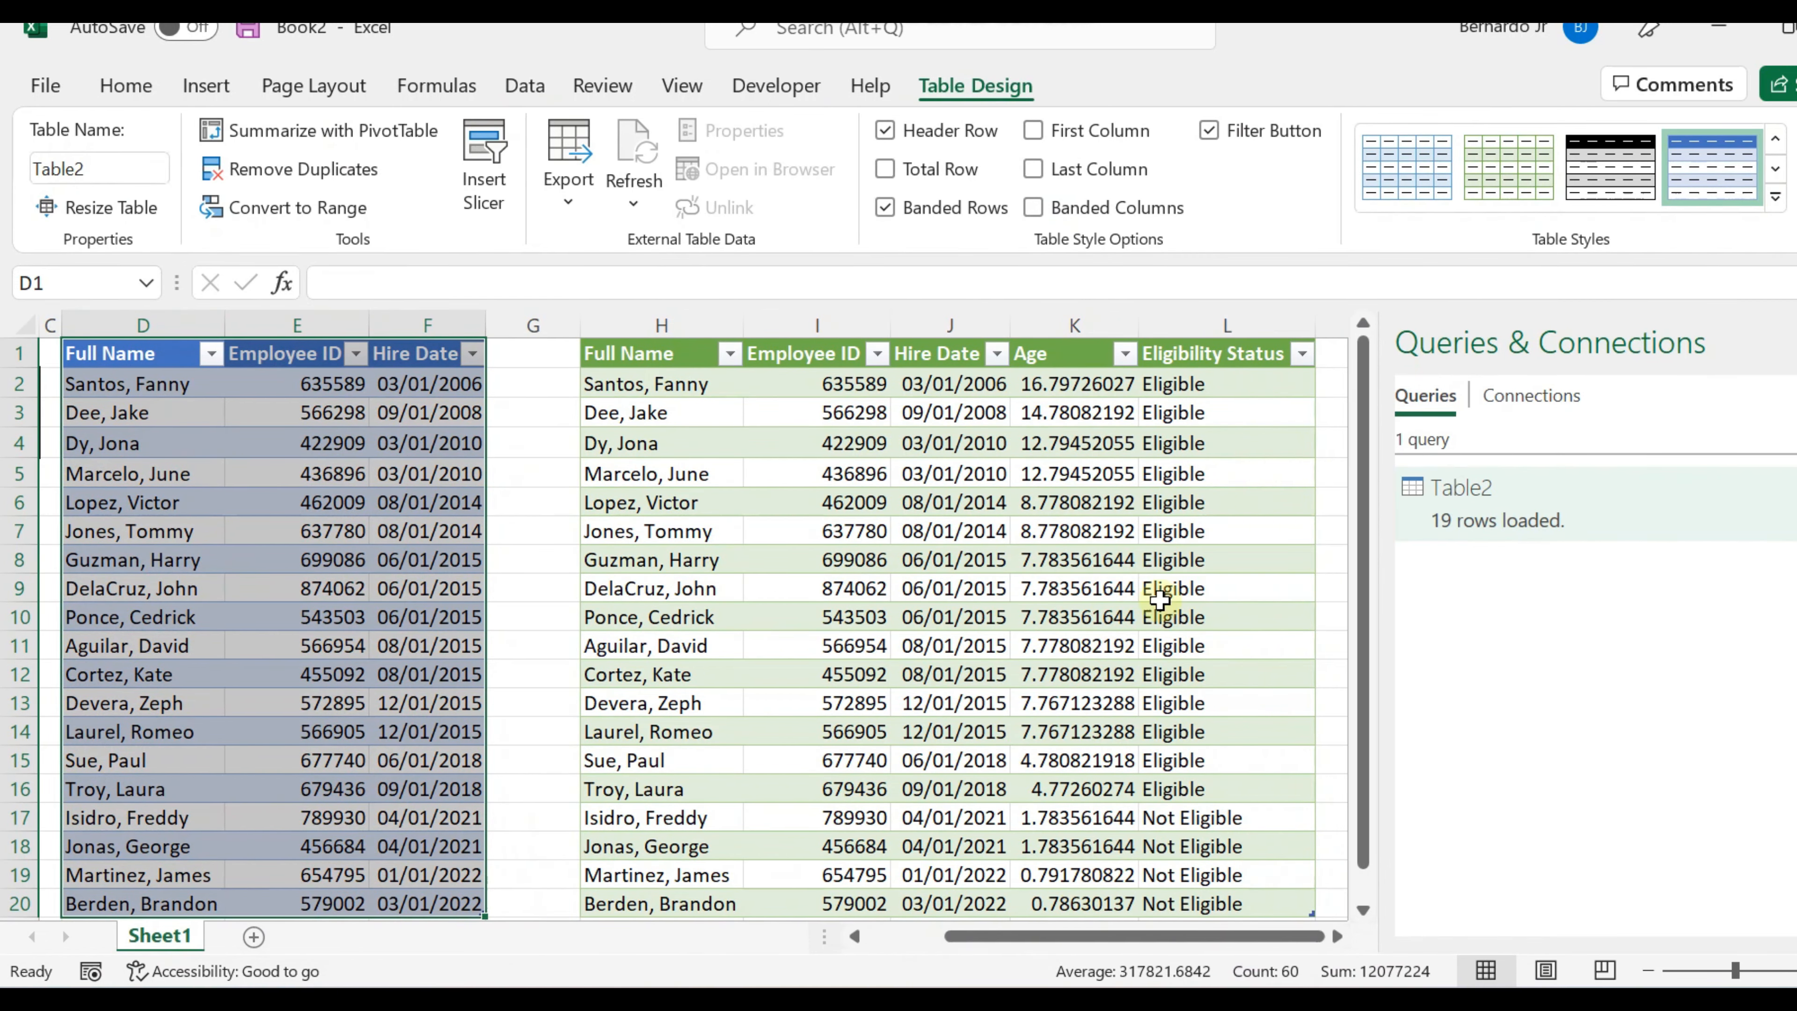
click(1243, 384)
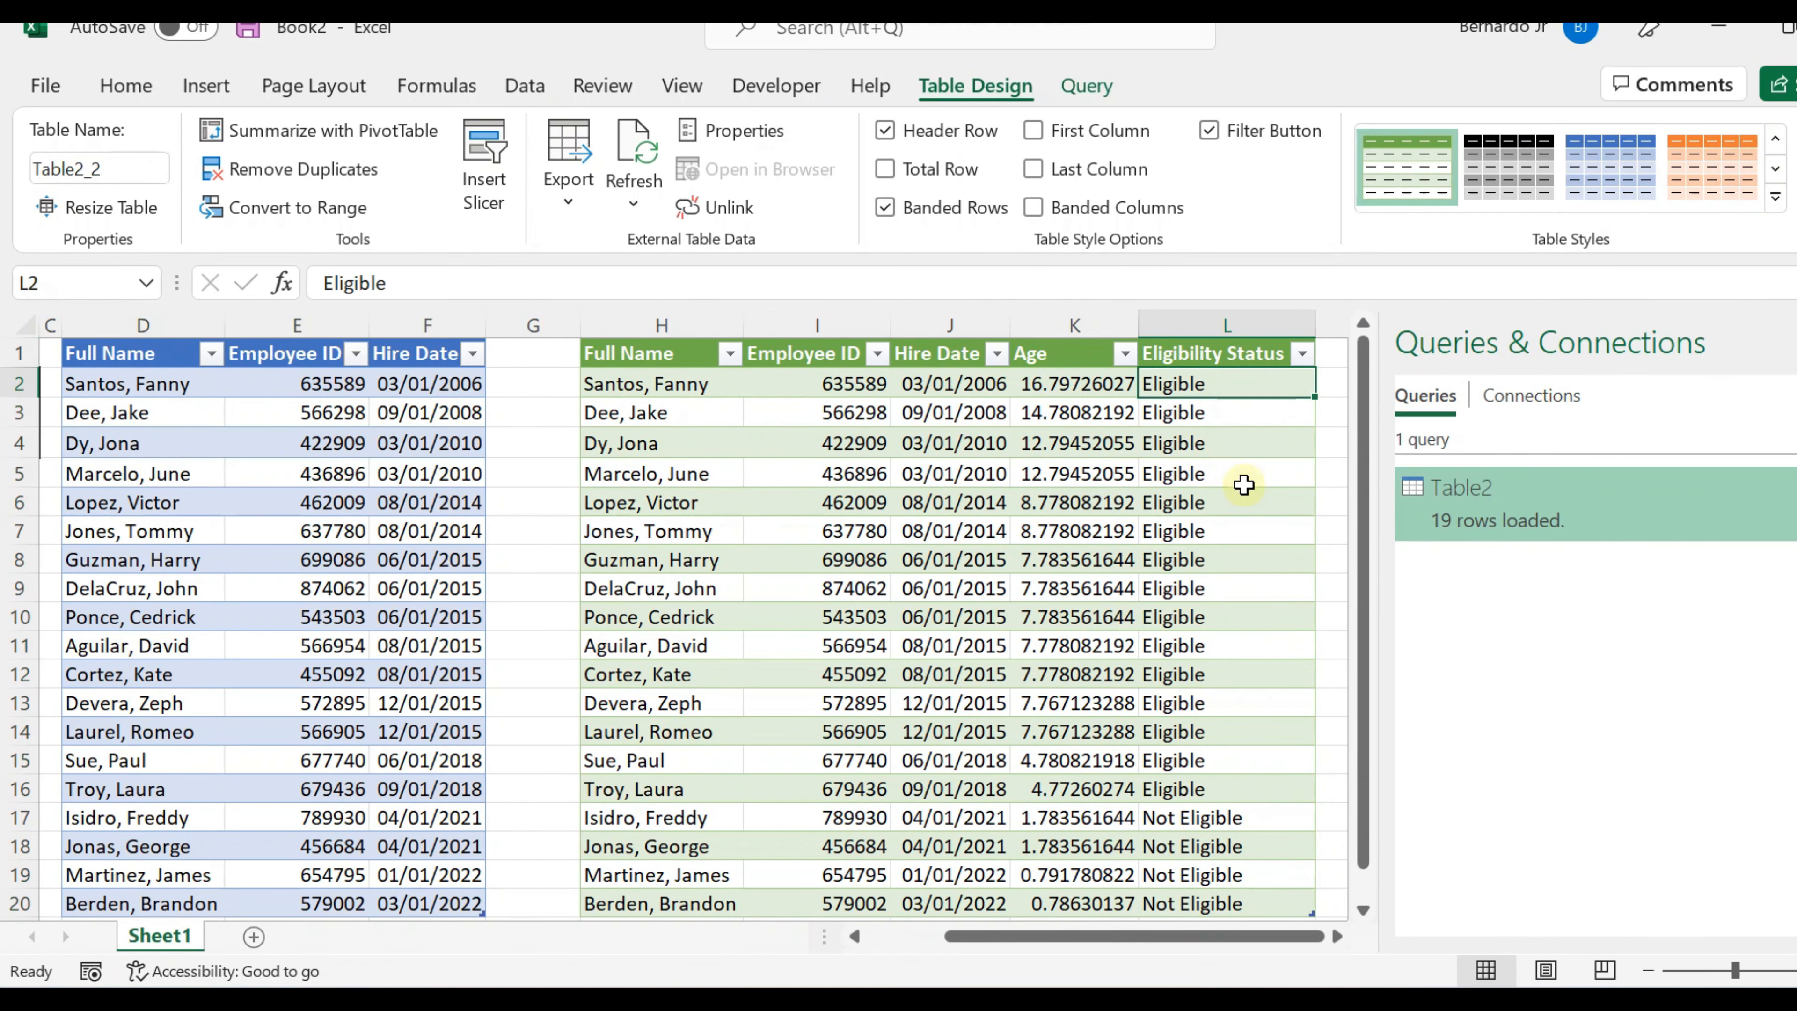
click(1204, 816)
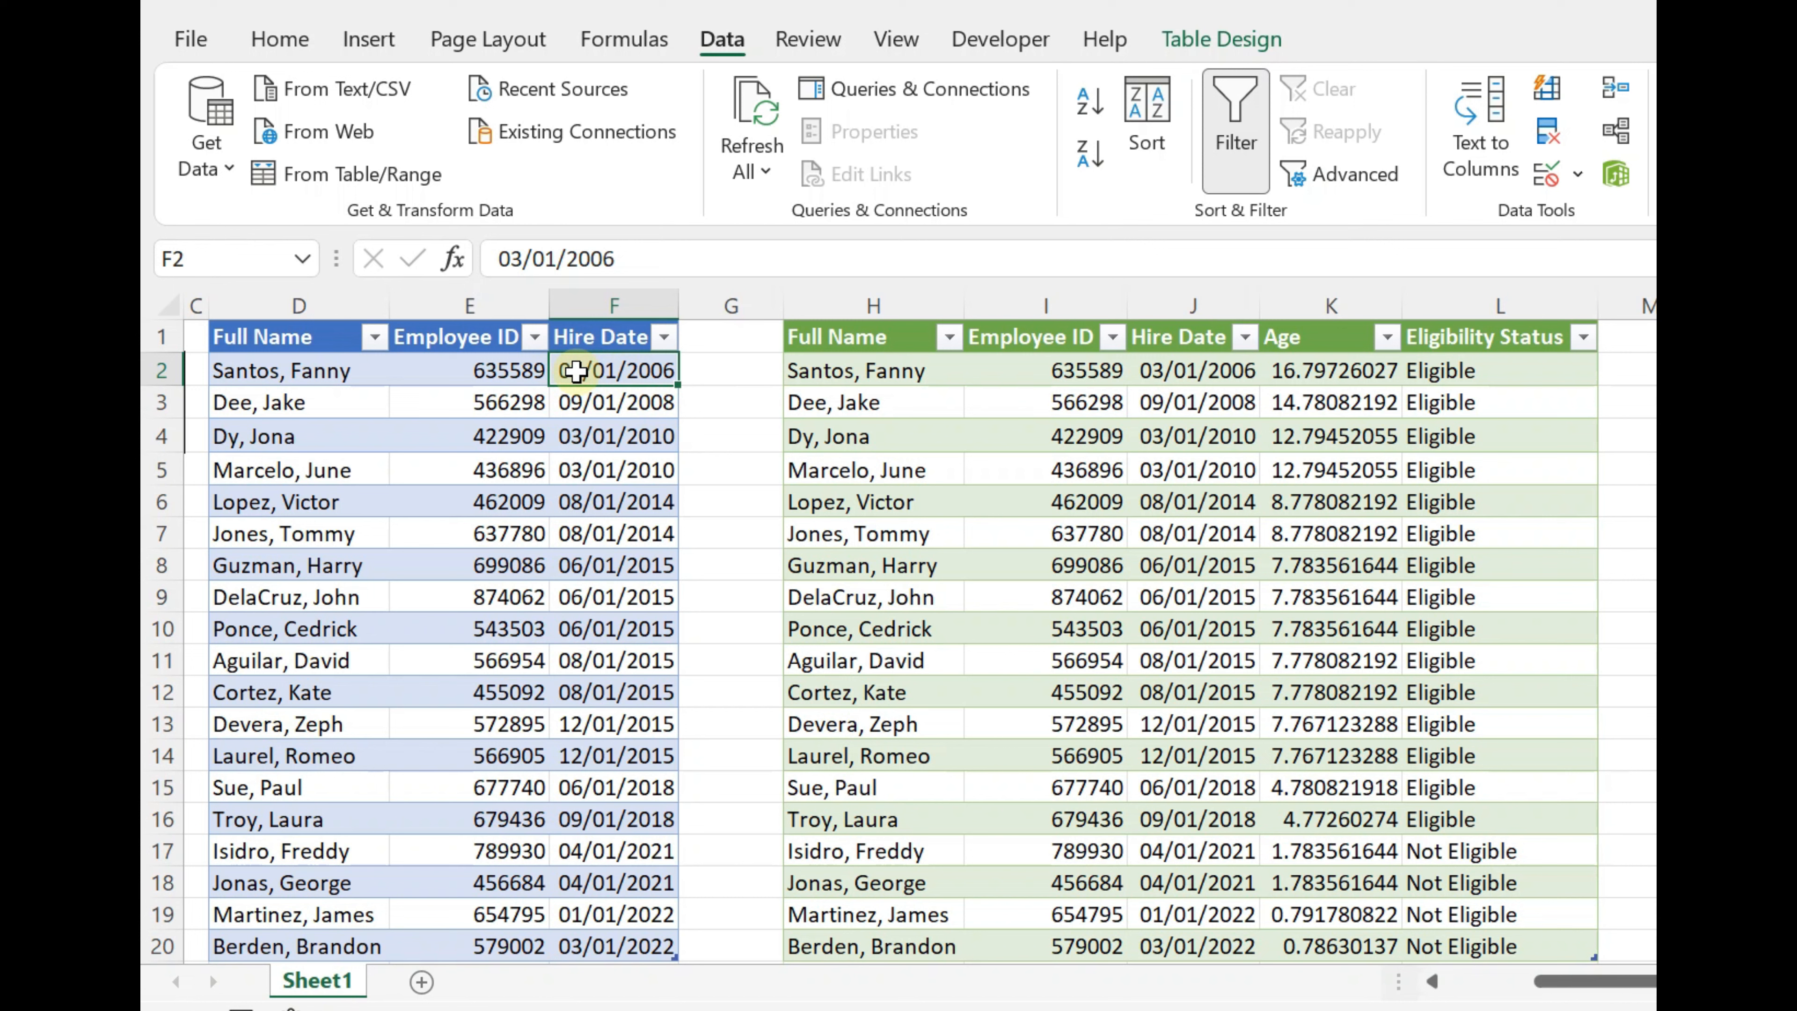
Step: Change the first employee's hire date in cell F2 of the source table to 03/01/2020
drag(578, 373, 263, 374)
click(575, 370)
click(668, 260)
key(BackSpace)
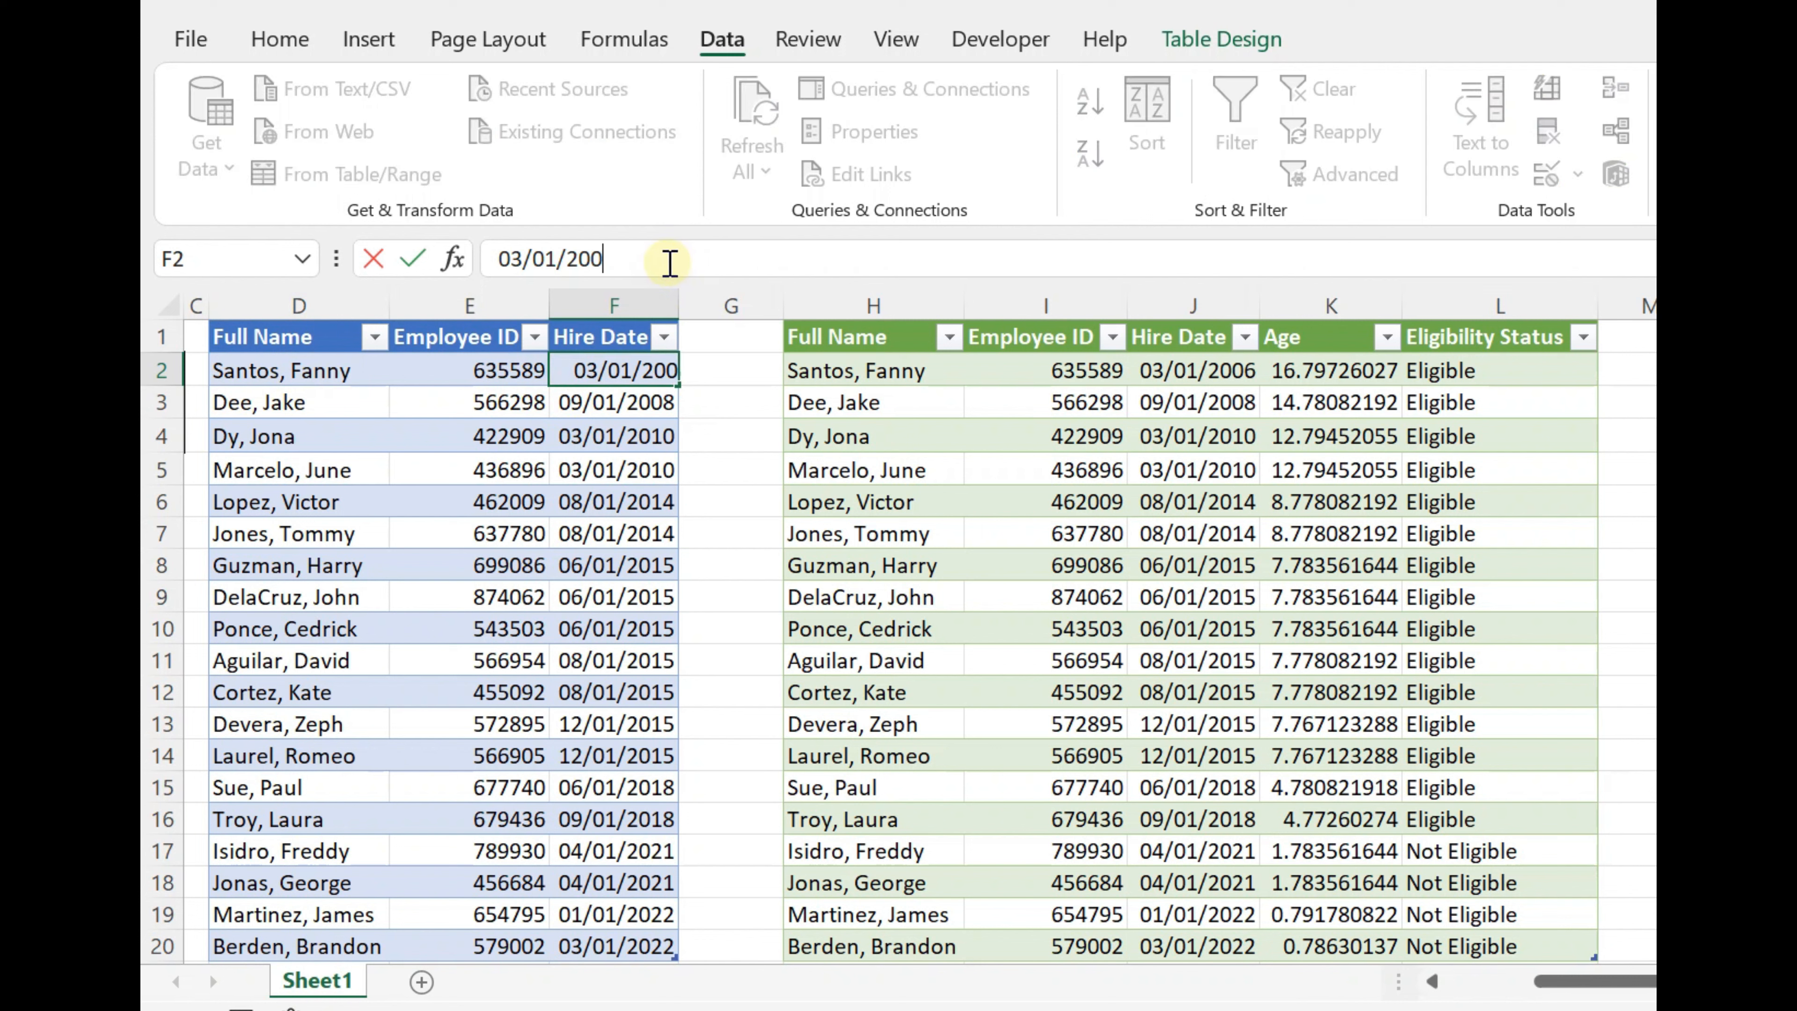
text(20)
key(Return)
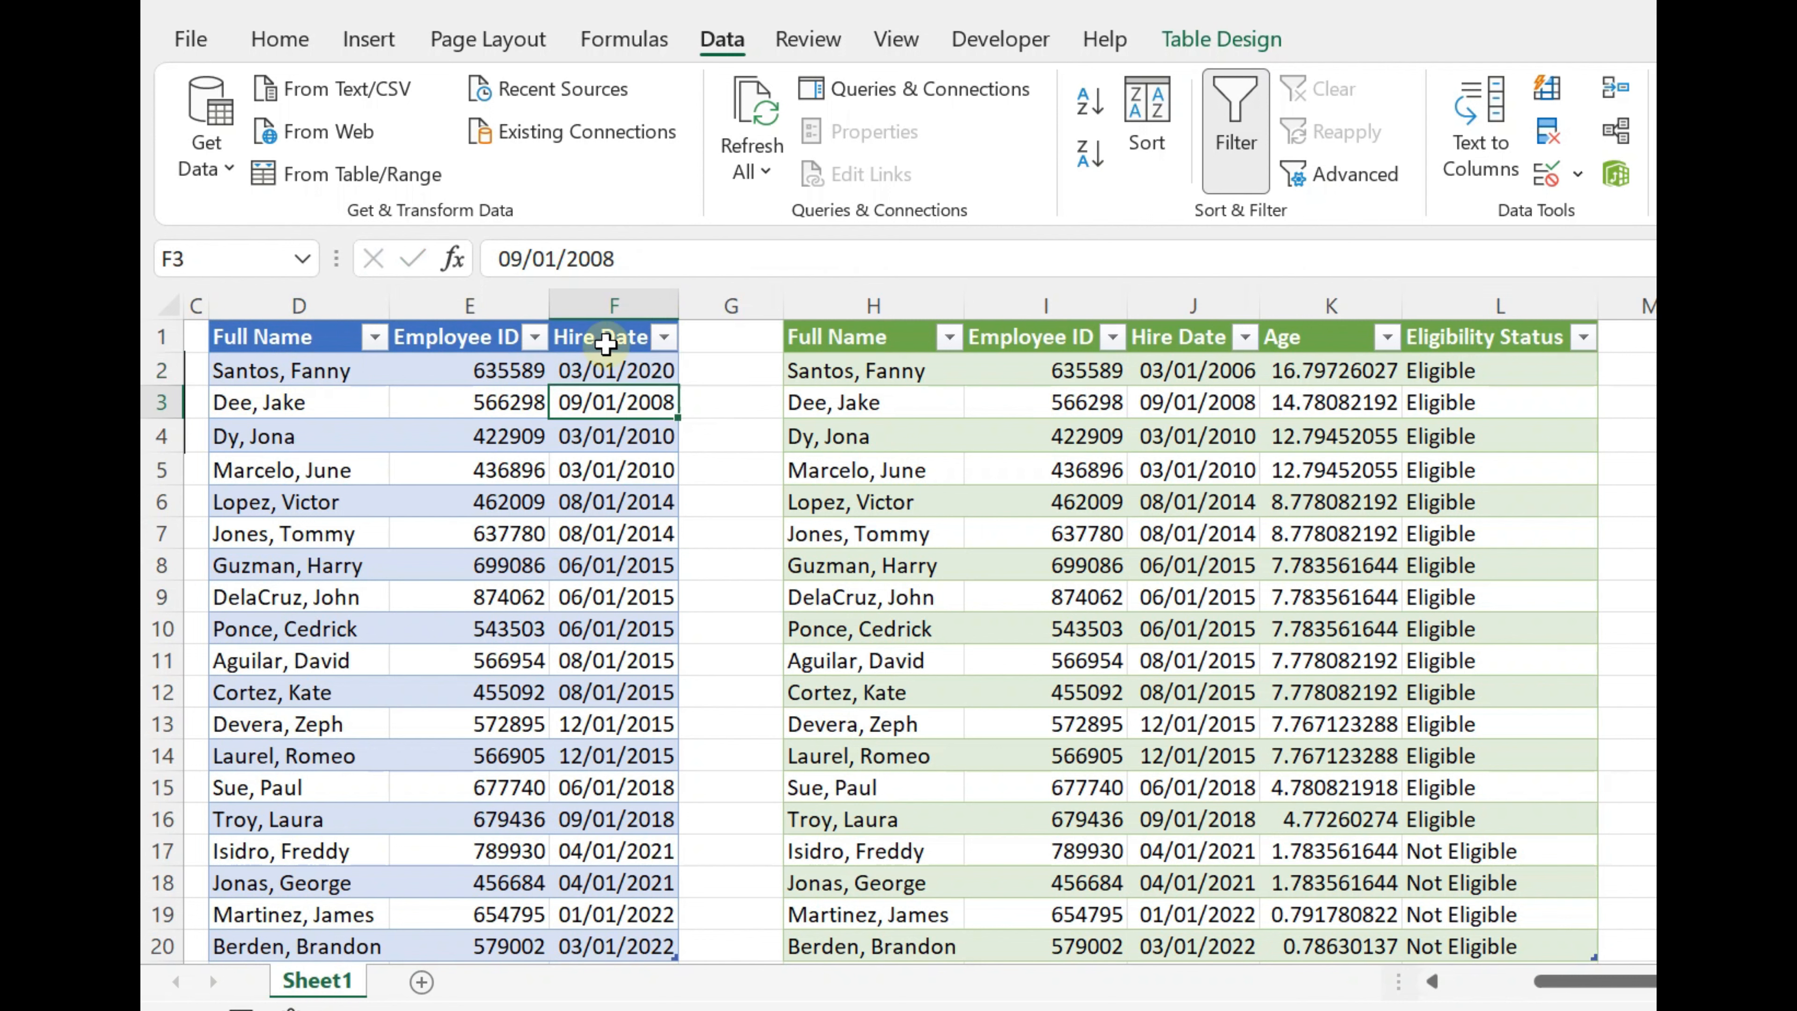
Step: Refresh all queries with the edited hire date and select the first employee's row in the results table to check it
click(615, 368)
click(1491, 374)
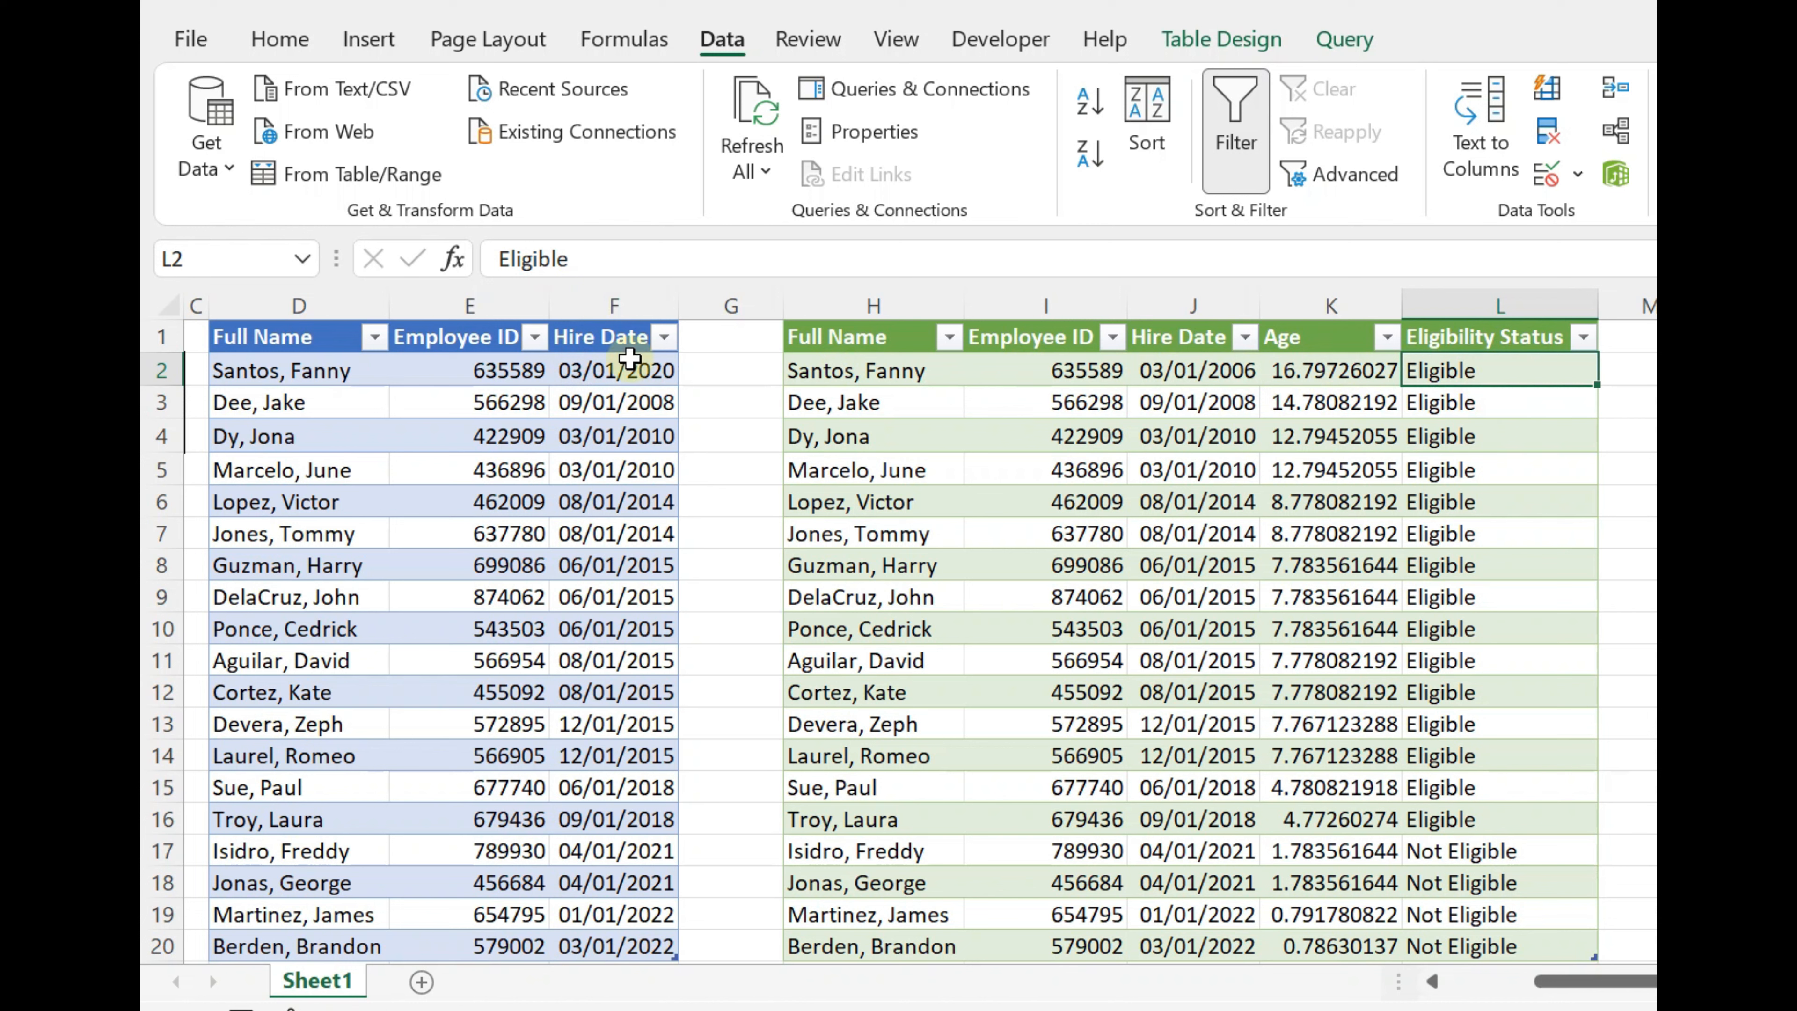
click(604, 371)
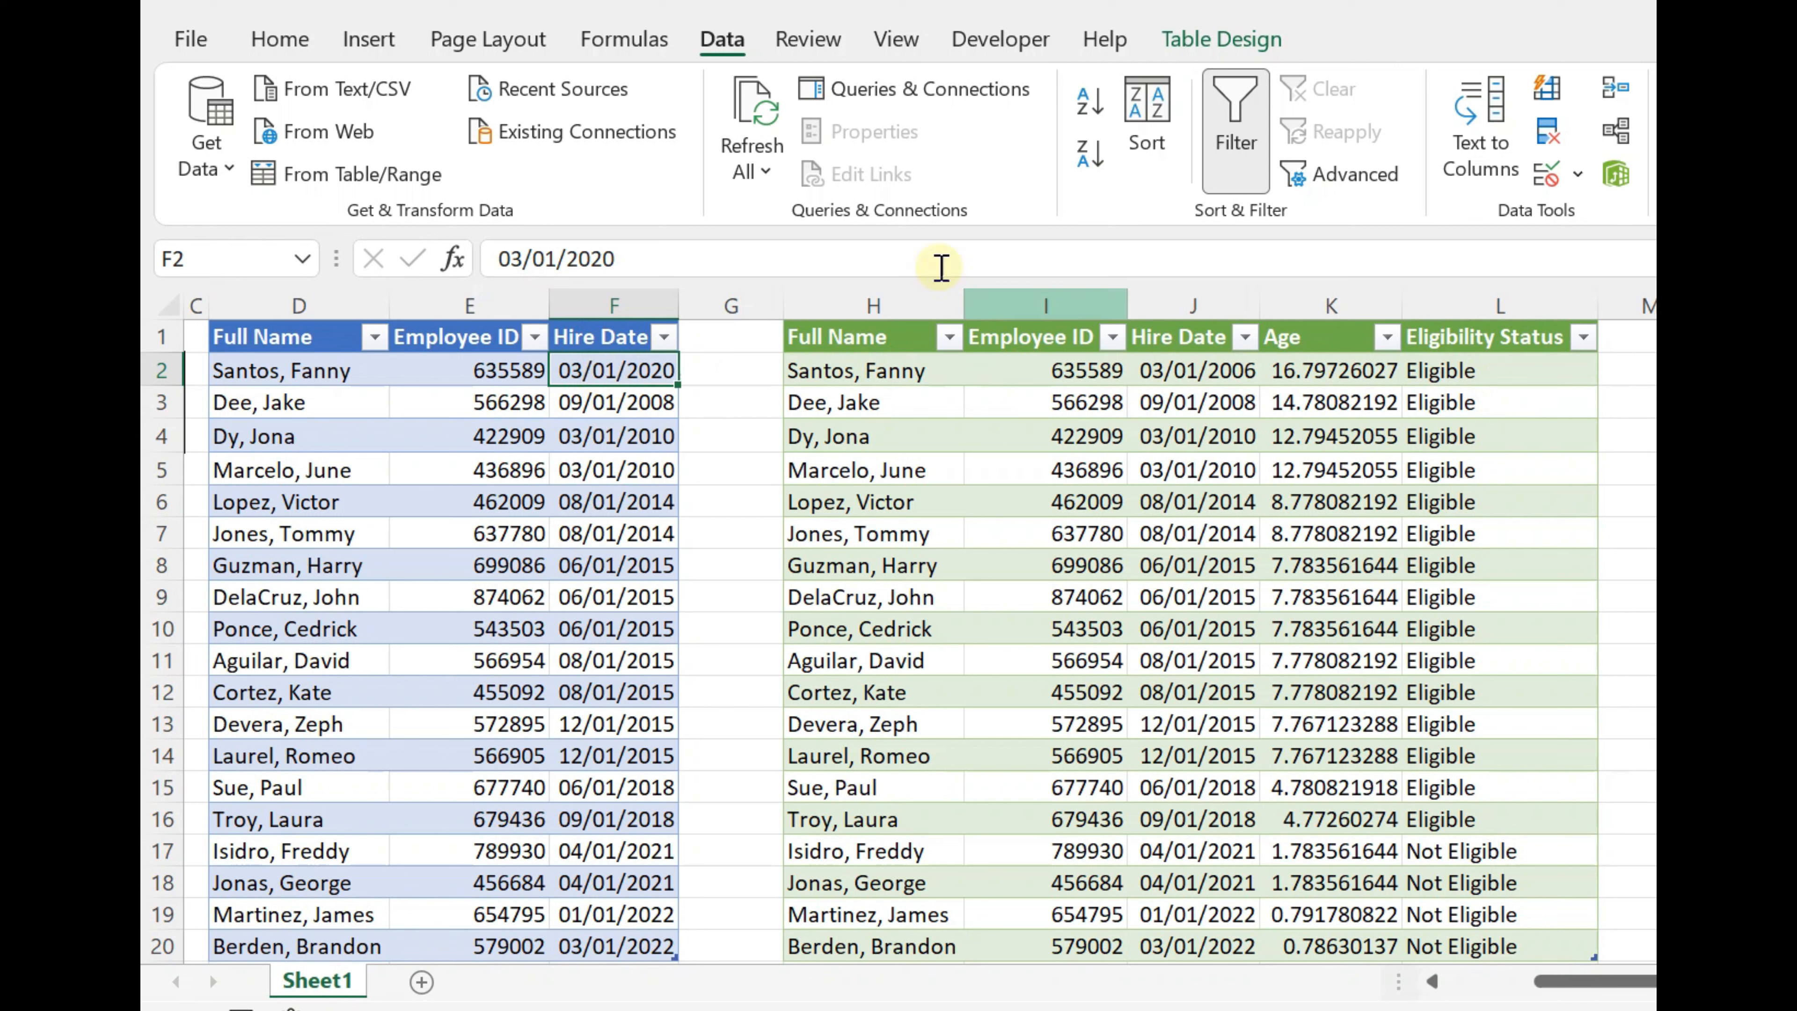
click(727, 44)
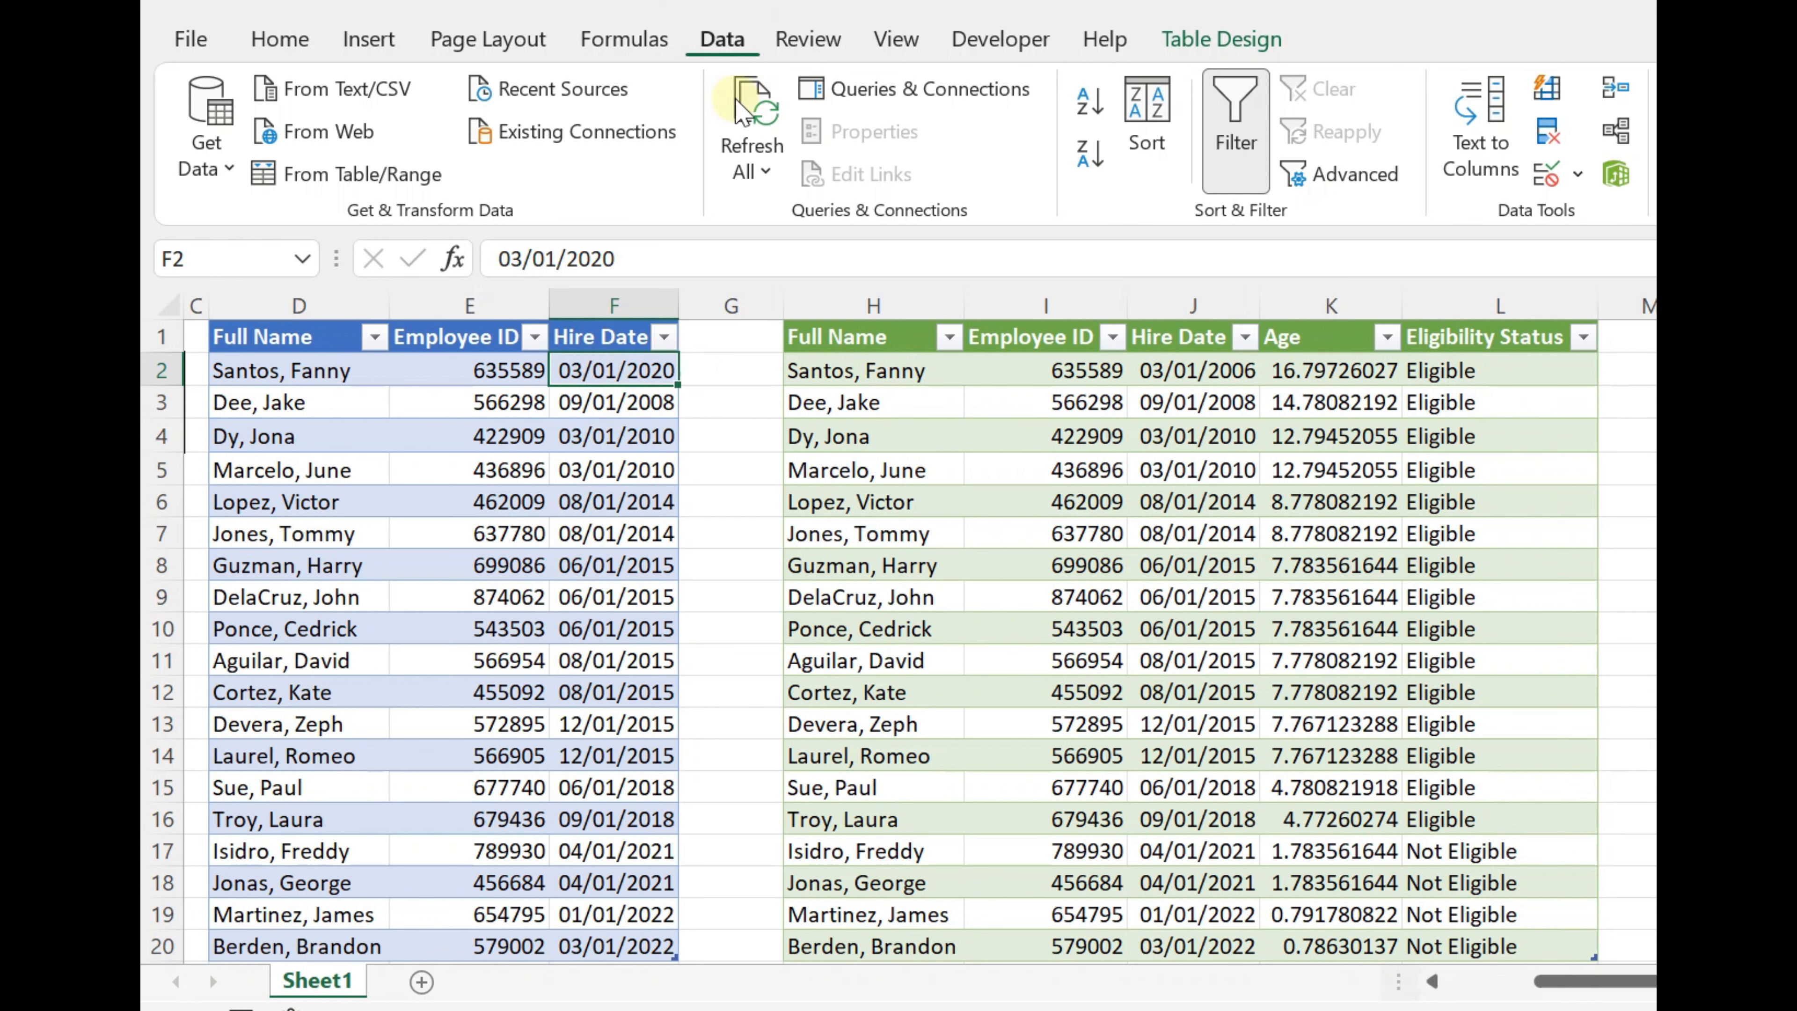
click(748, 159)
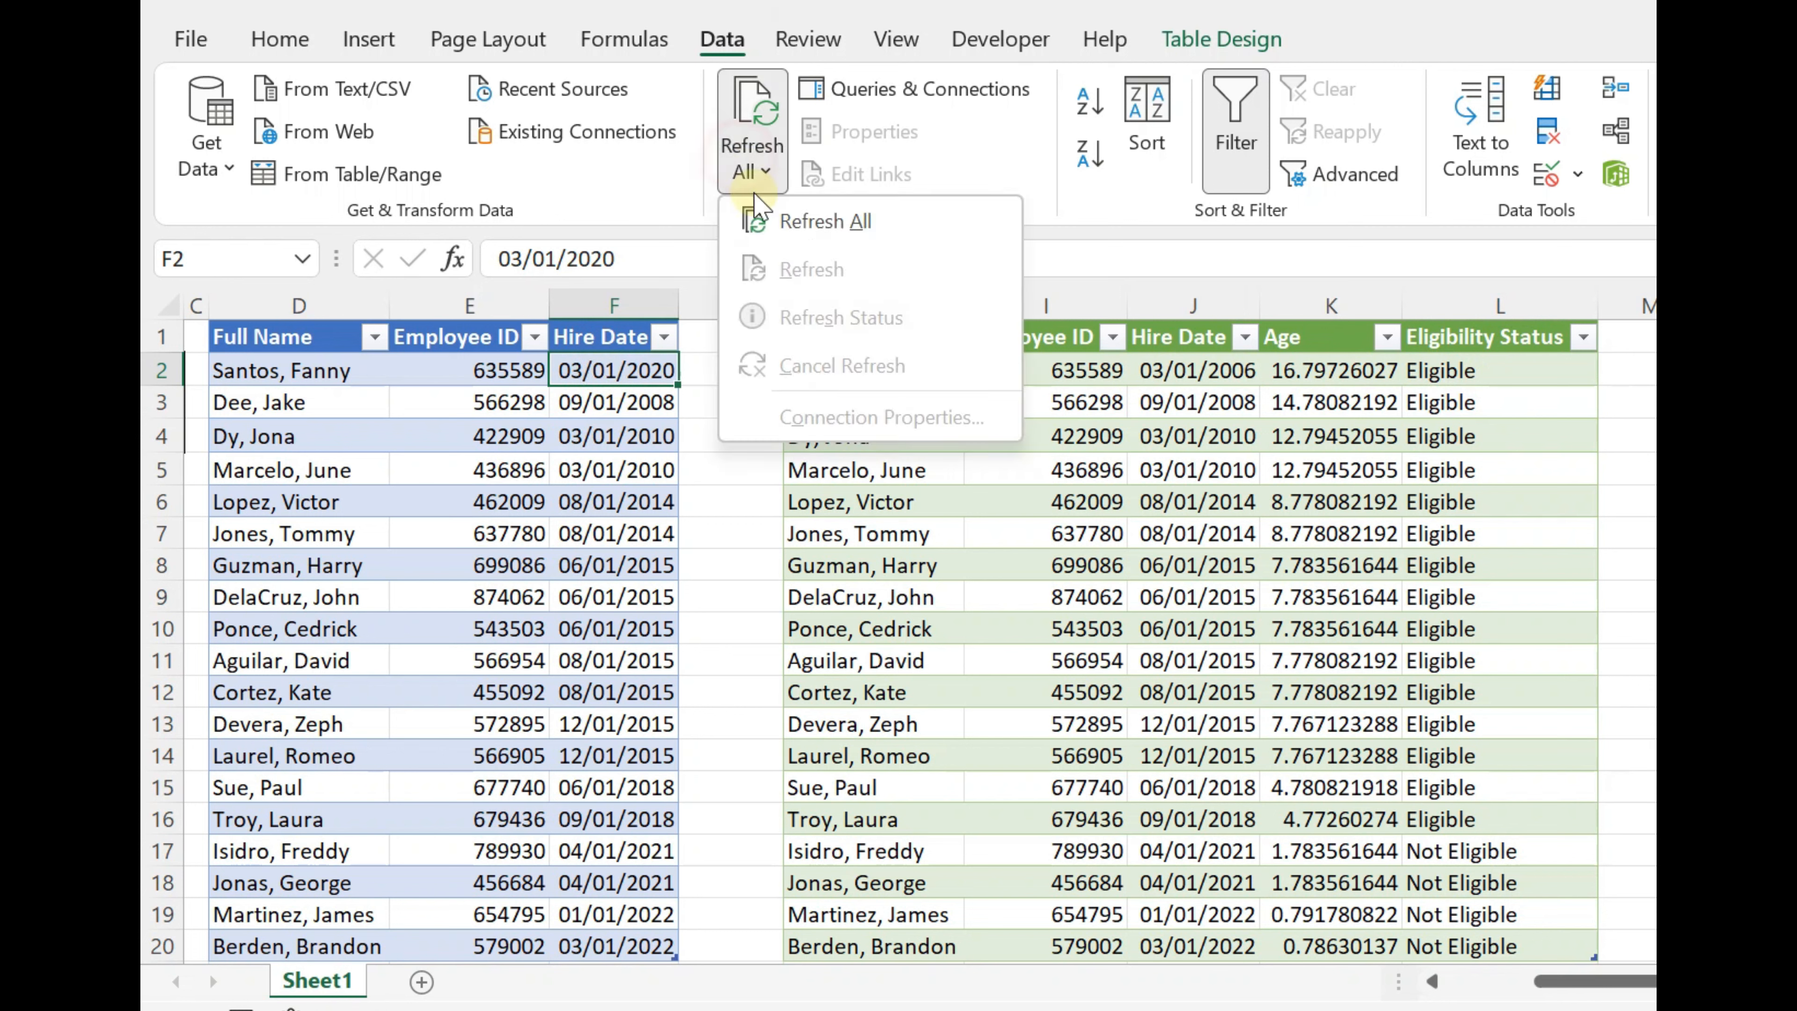
click(776, 237)
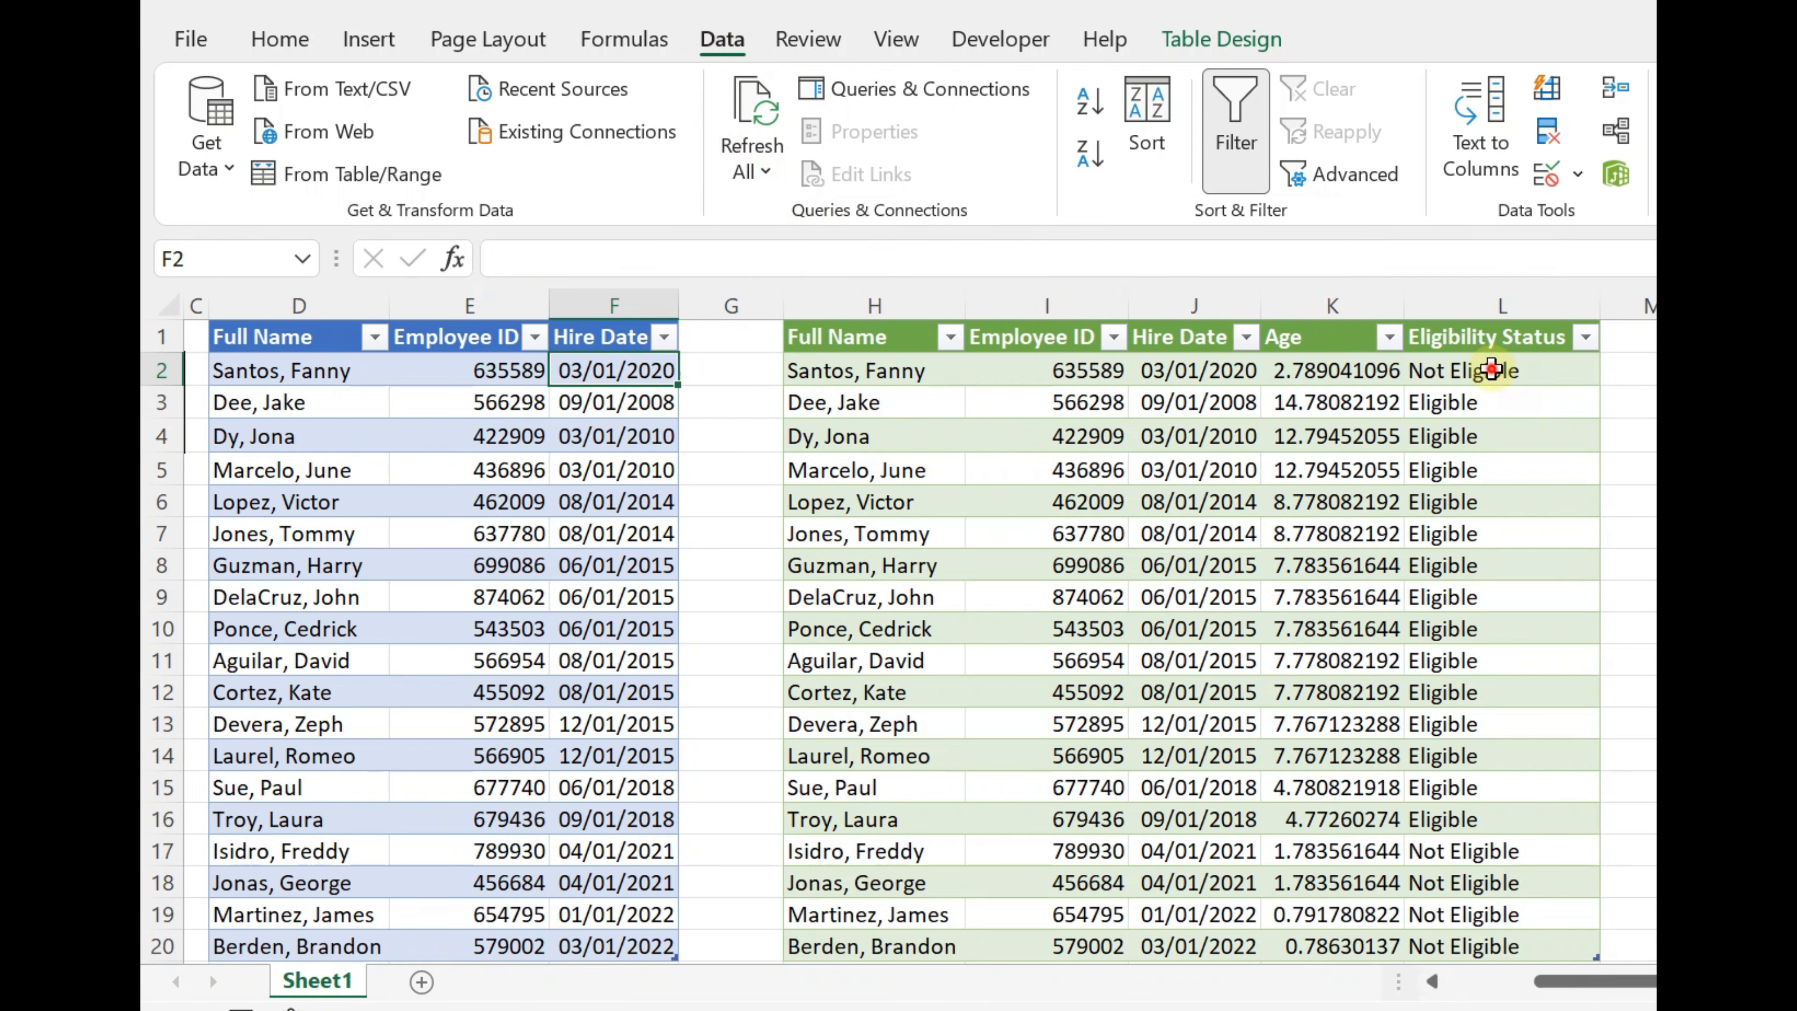
drag(1491, 369, 915, 373)
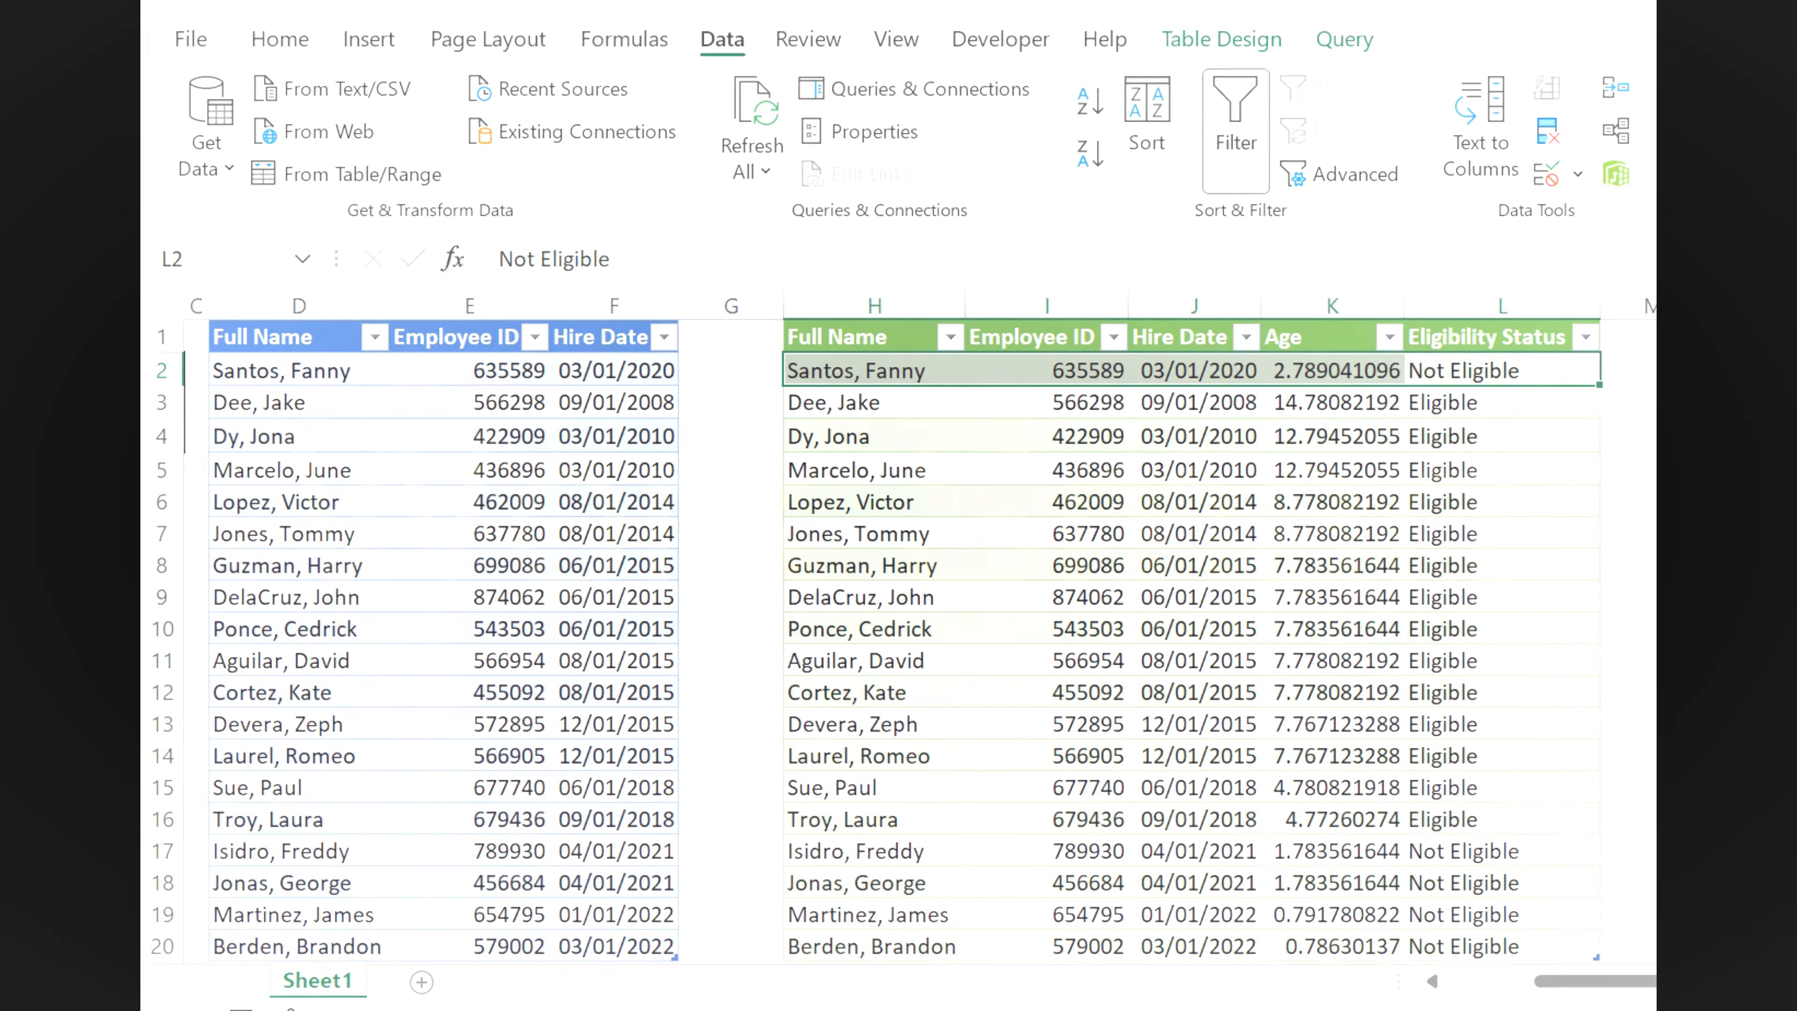